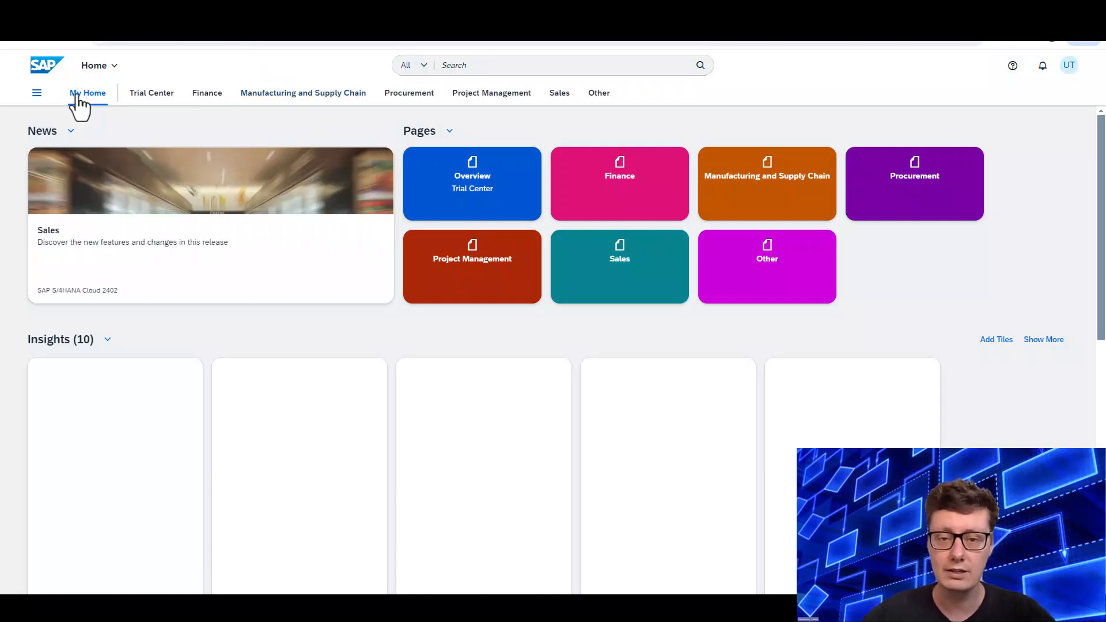
Step: Start a new sales order of type Standard Order (OR) from the Sales page and view the available sold-to parties
left_click(557, 99)
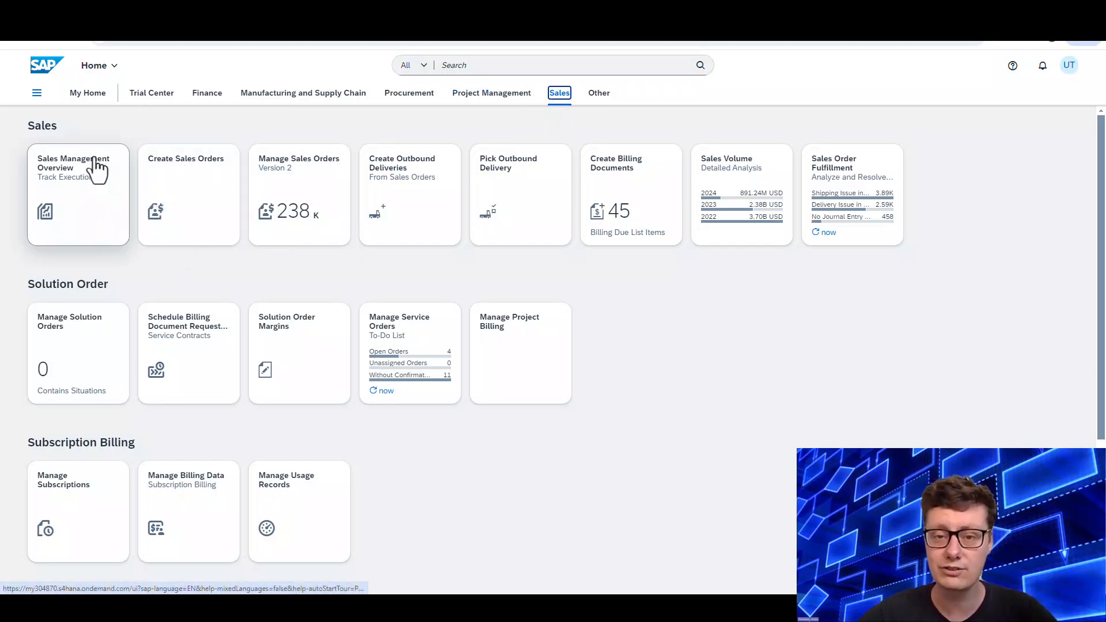
left_click(199, 201)
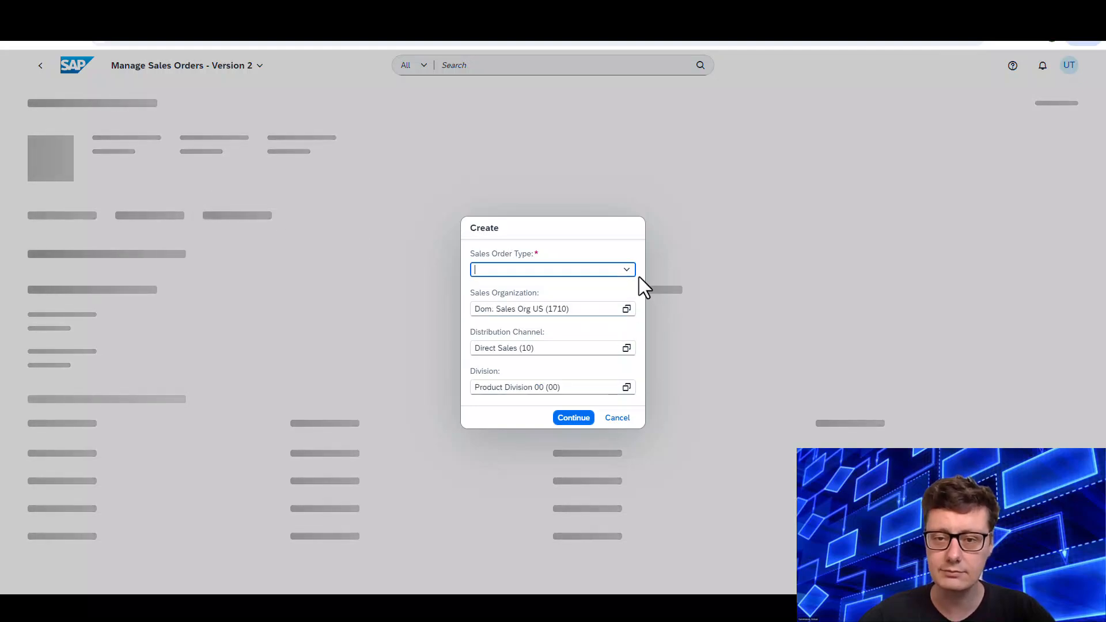
left_click(626, 270)
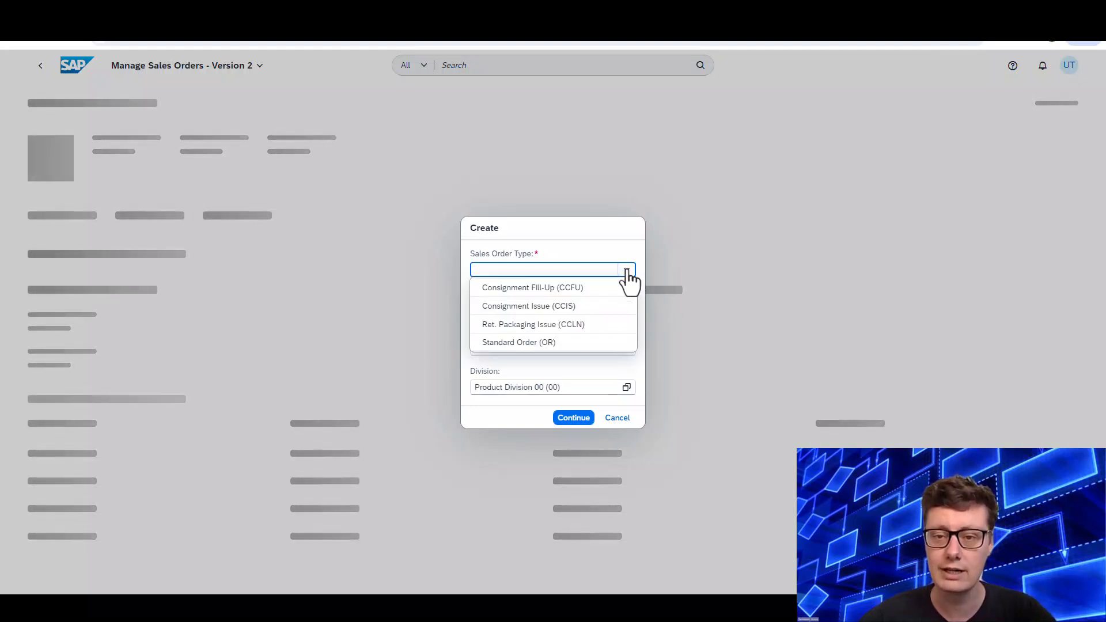
left_click(535, 343)
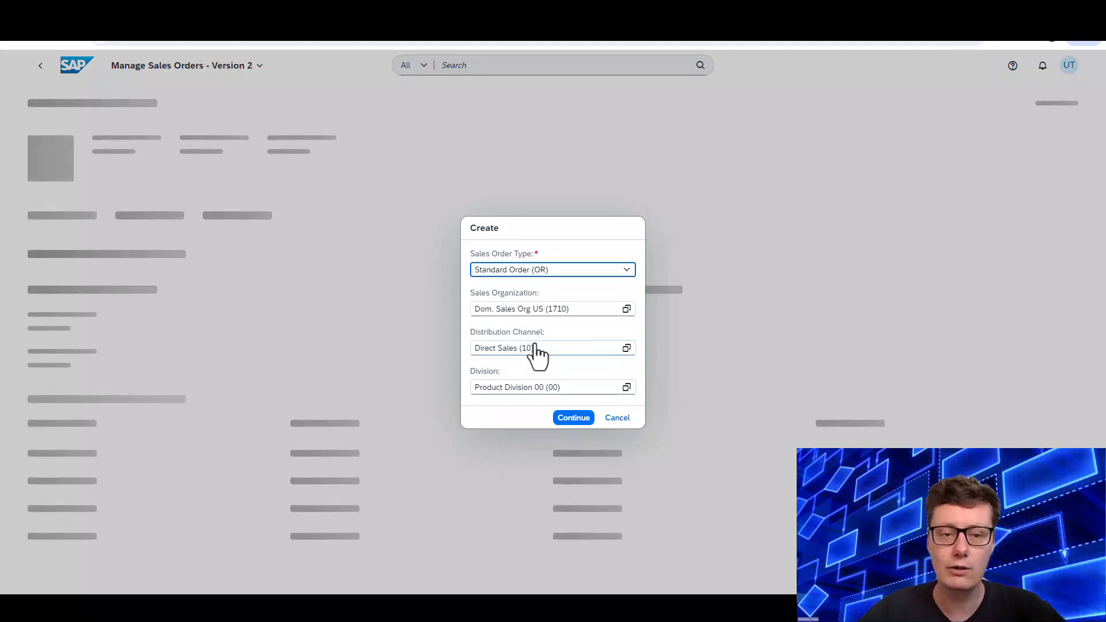
left_click(584, 419)
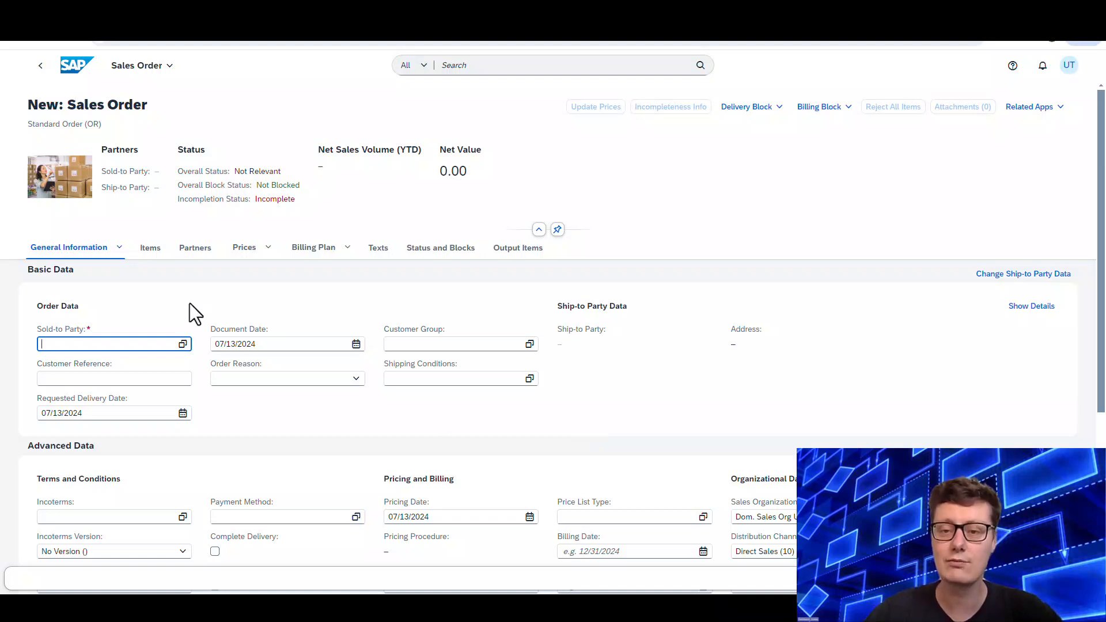
left_click(183, 345)
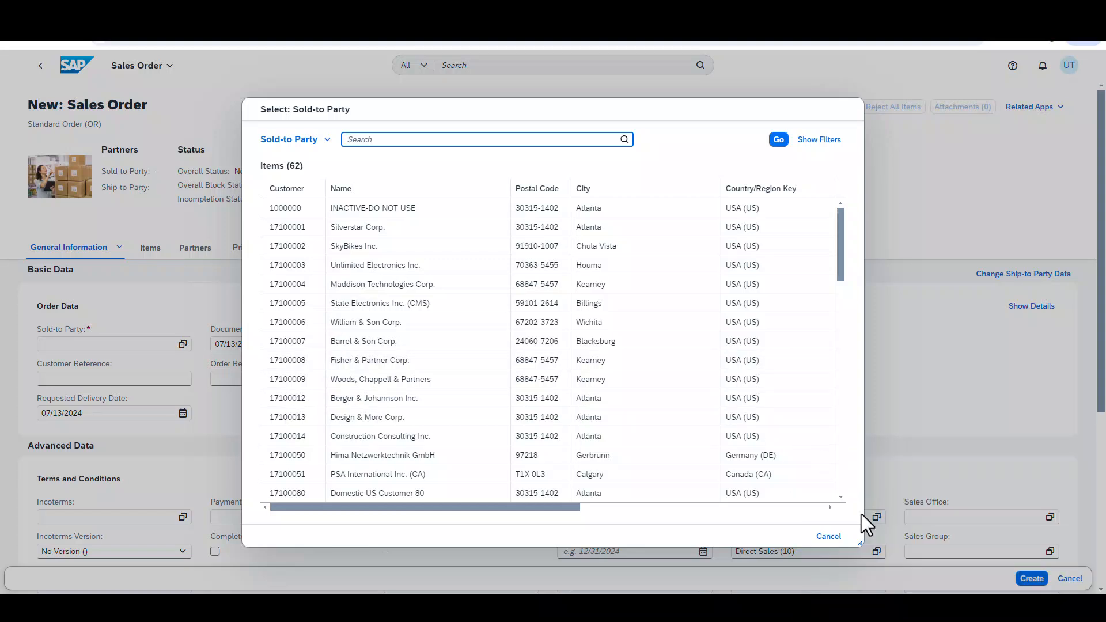
left_click(827, 537)
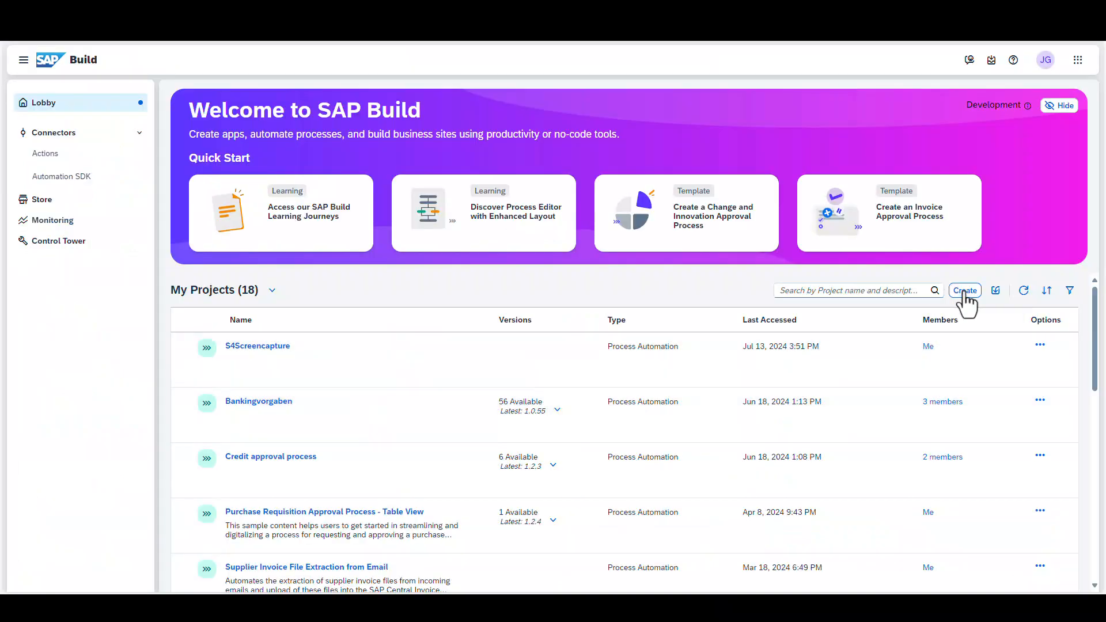
Step: In SAP Build, create a Task Automation project named "S4screencapturetest"
left_click(964, 291)
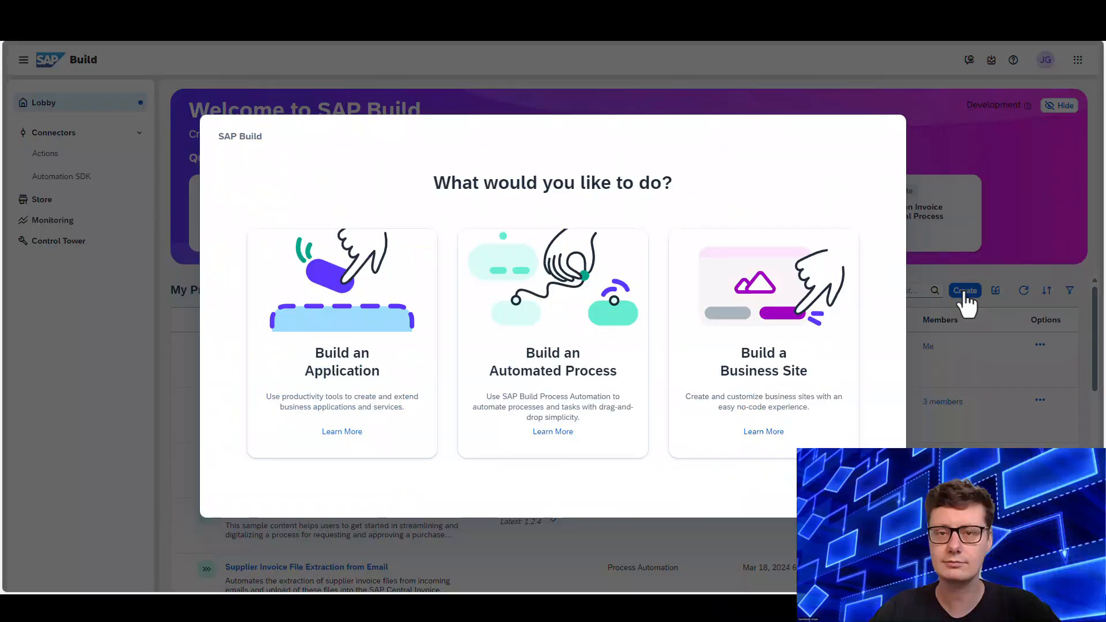
left_click(637, 348)
left_click(651, 338)
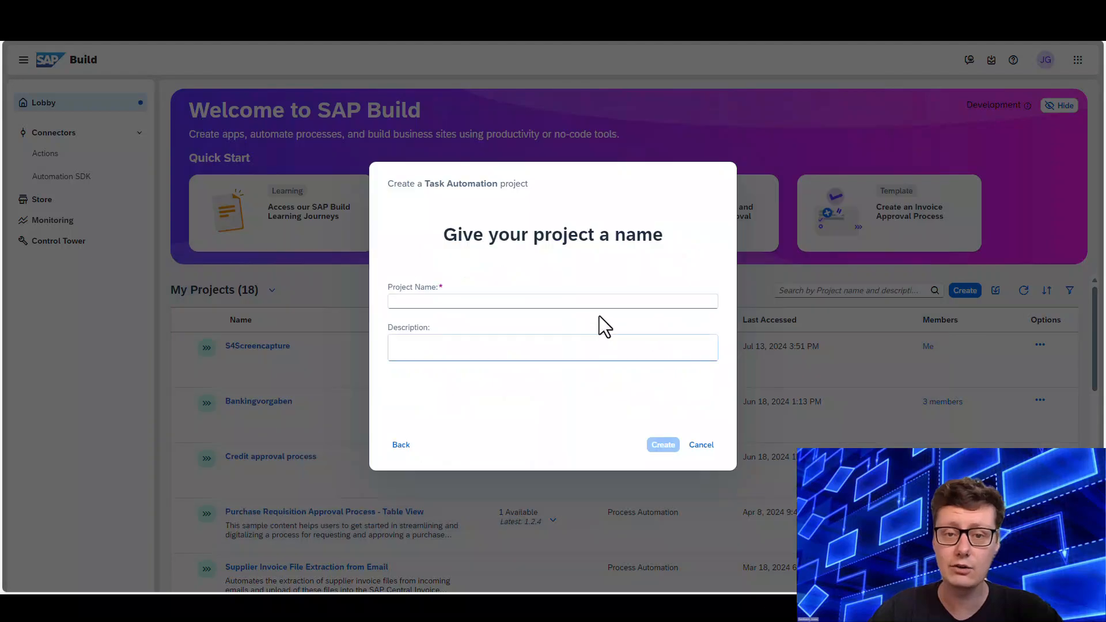
type("S4c")
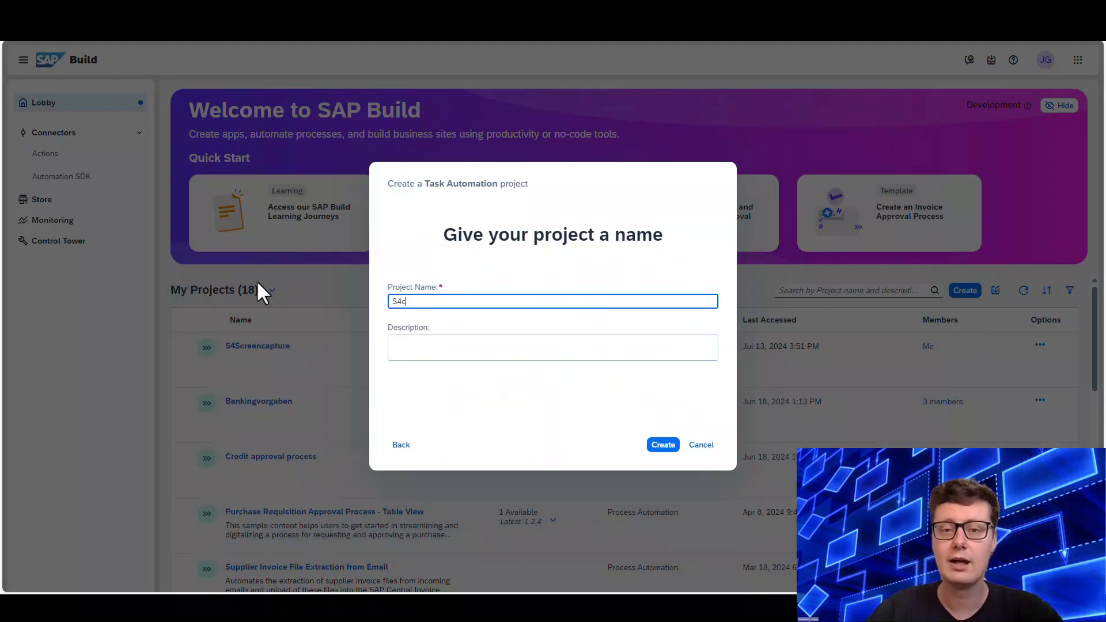
key("BackSpace")
type("scree")
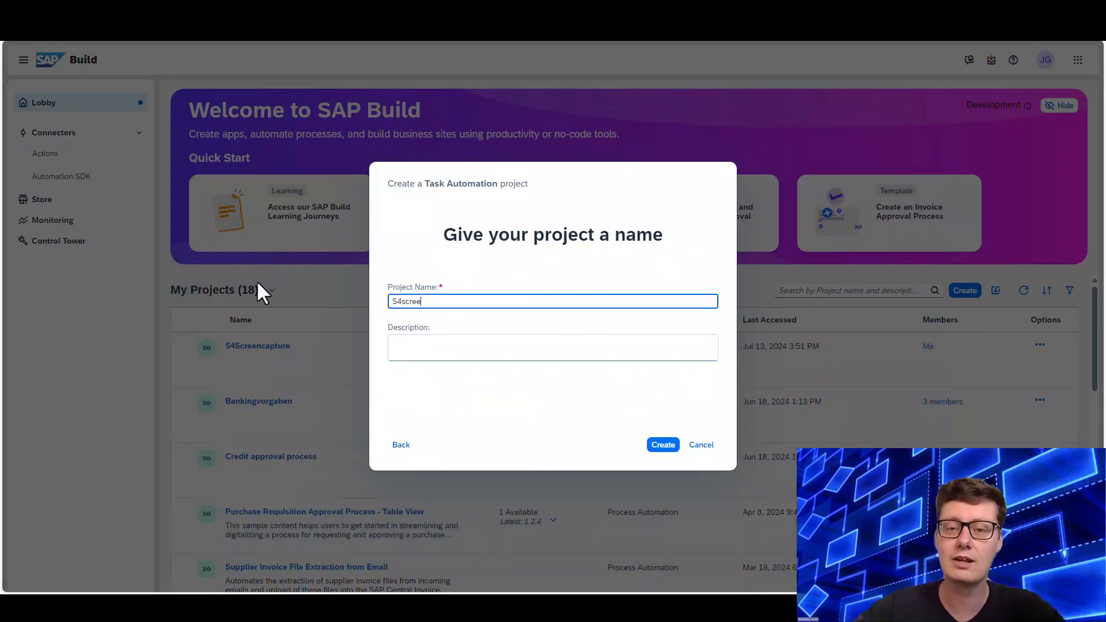
type("n")
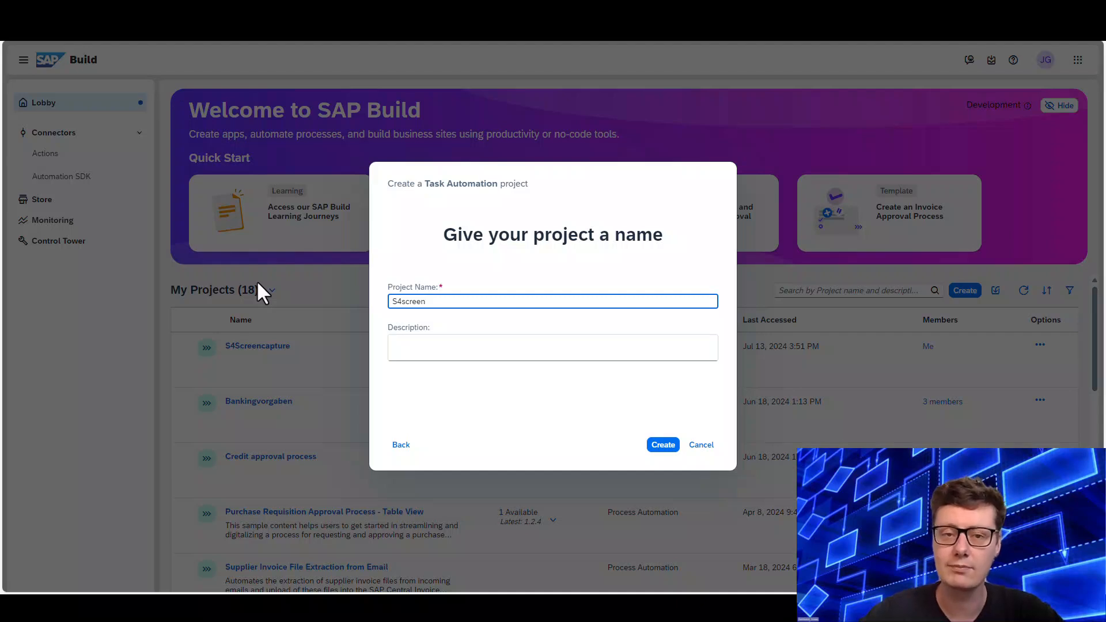
type("capturetest")
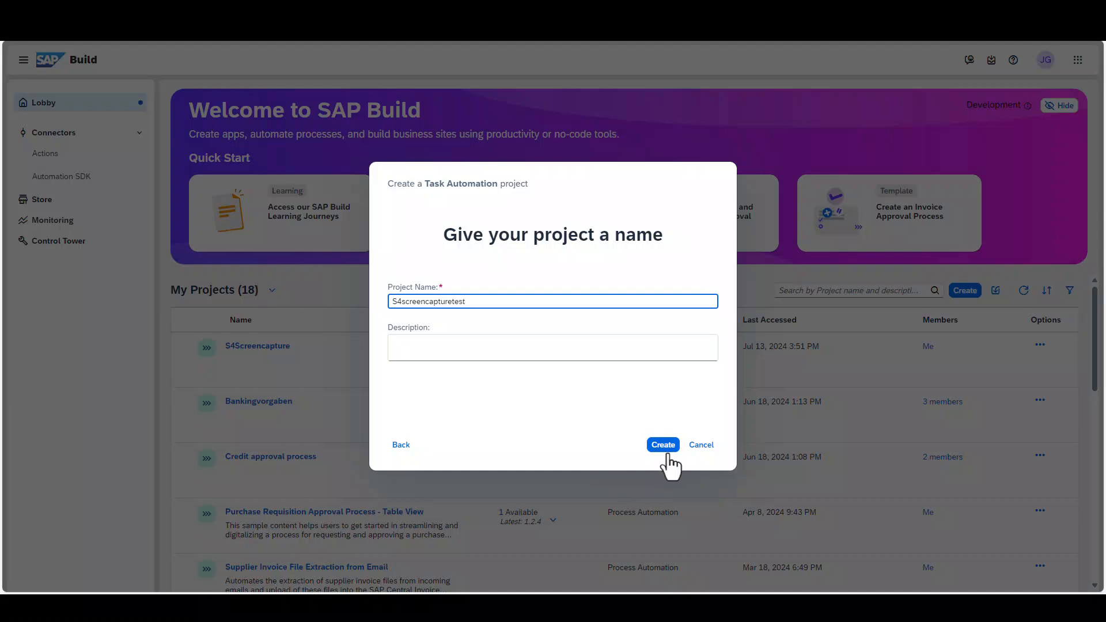
left_click(667, 452)
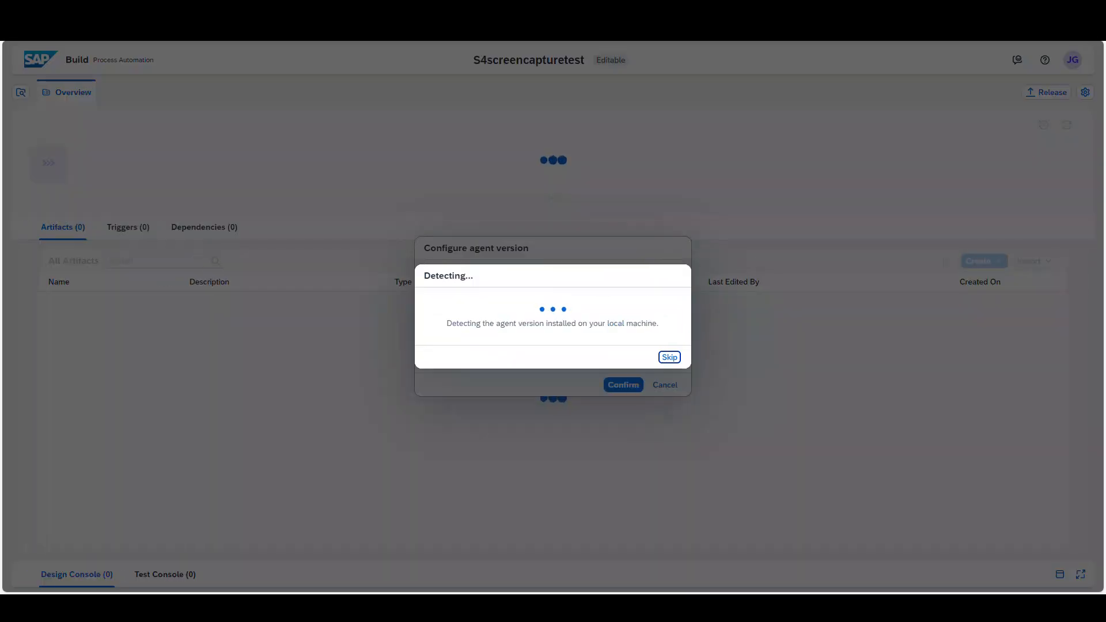
Step: Set the project's agent version to the registered 3.25, look through the other available versions, and confirm the configuration
left_click(672, 319)
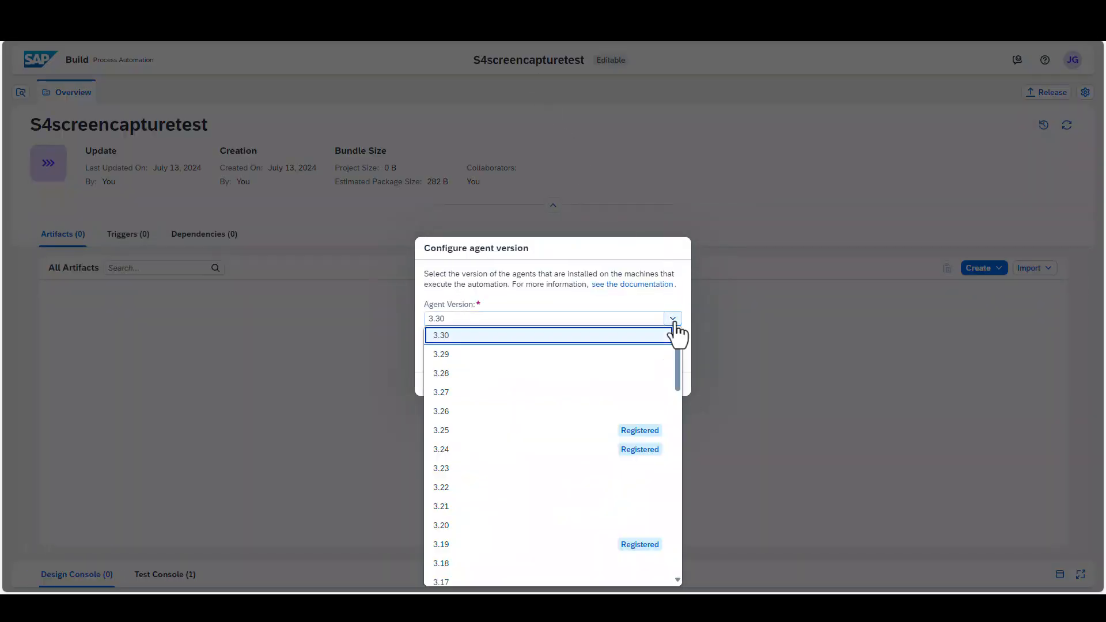
scroll(618, 383, "down", 8)
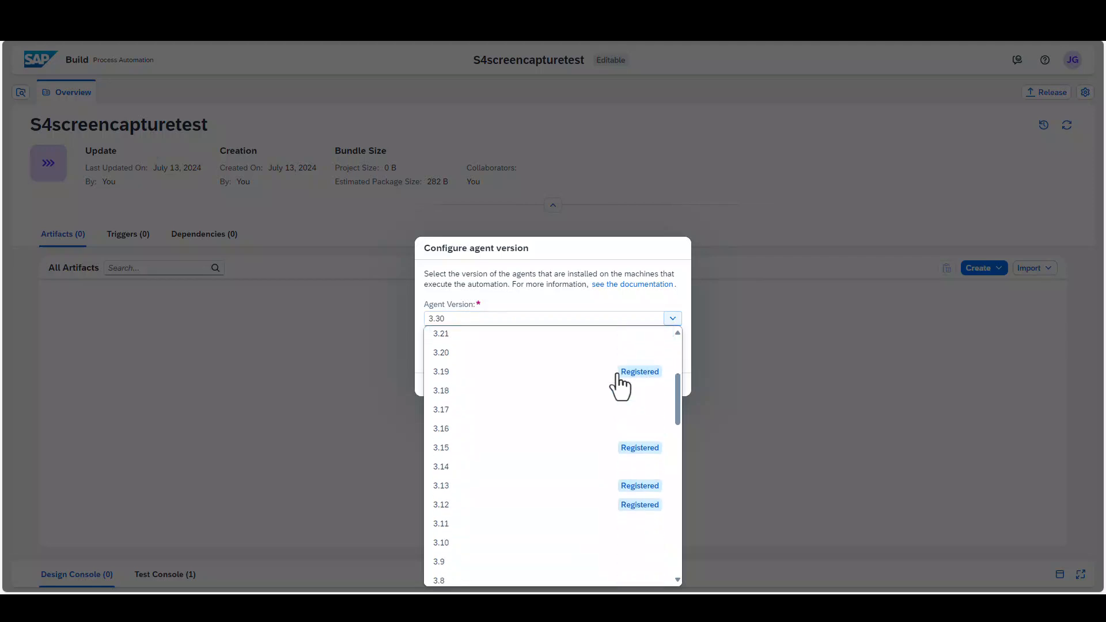
scroll(621, 387, "down", 4)
scroll(622, 385, "up", 15)
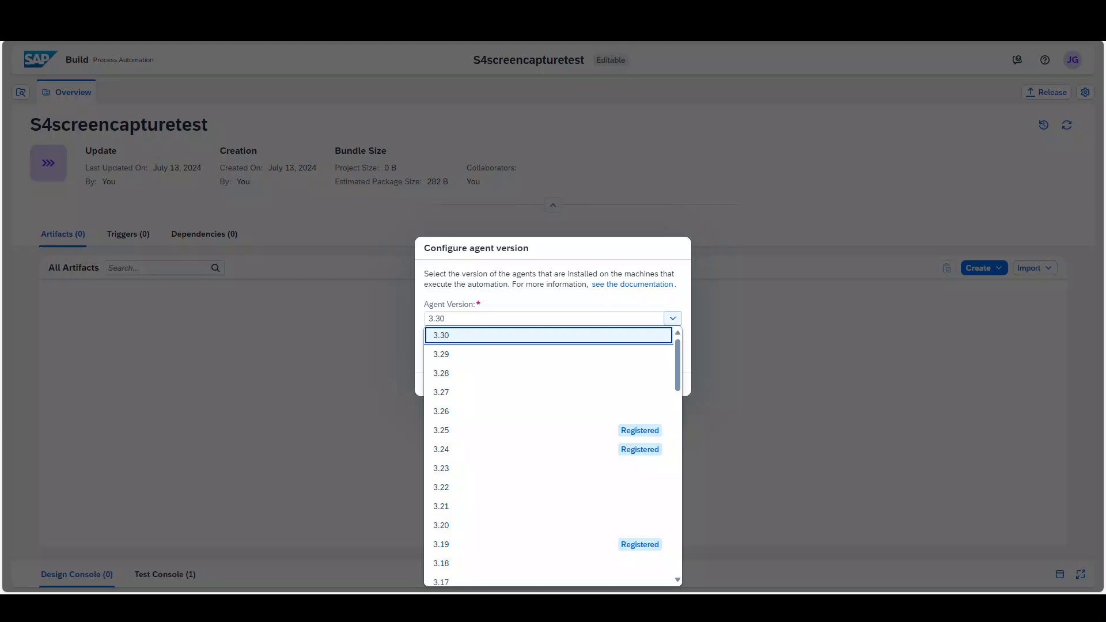
left_click(461, 432)
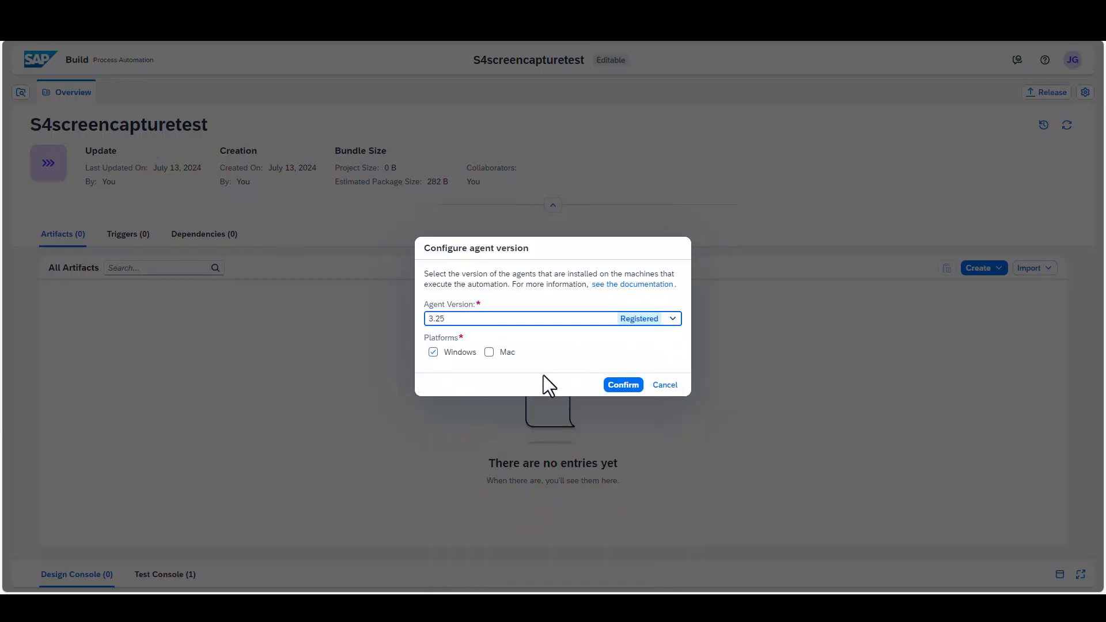
left_click(673, 318)
left_click_drag(676, 368, 662, 592)
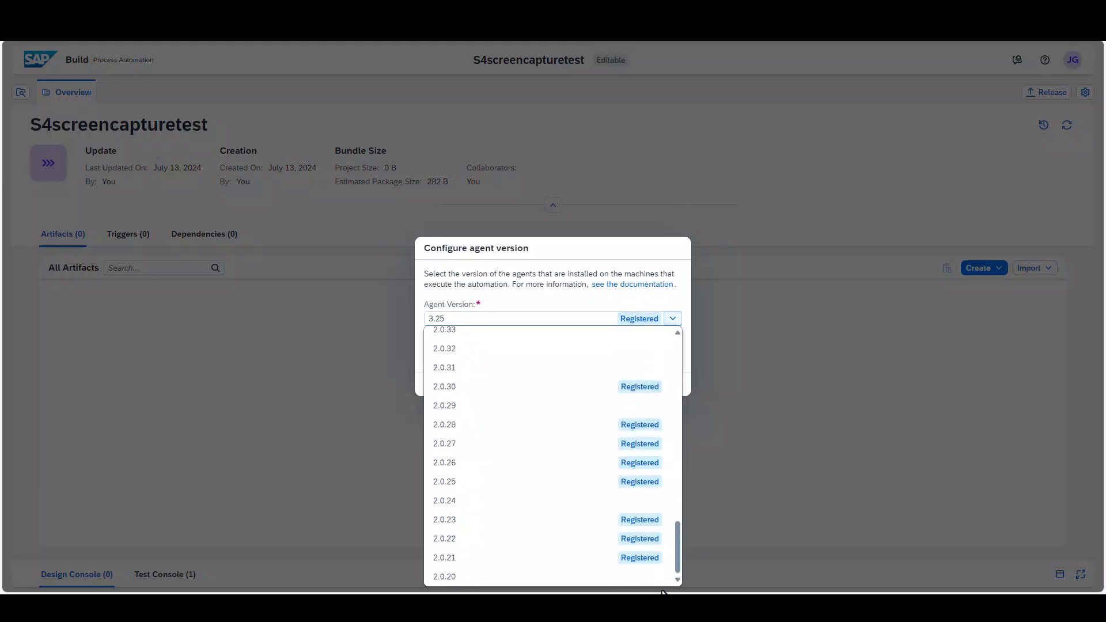
left_click_drag(672, 554, 665, 331)
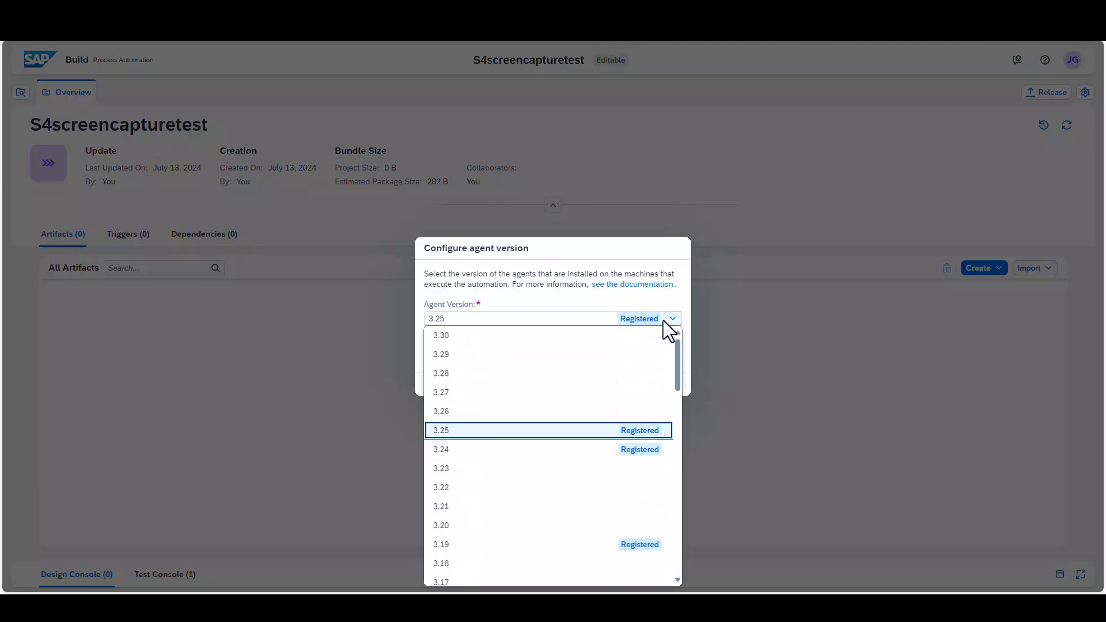
left_click(675, 282)
left_click(633, 394)
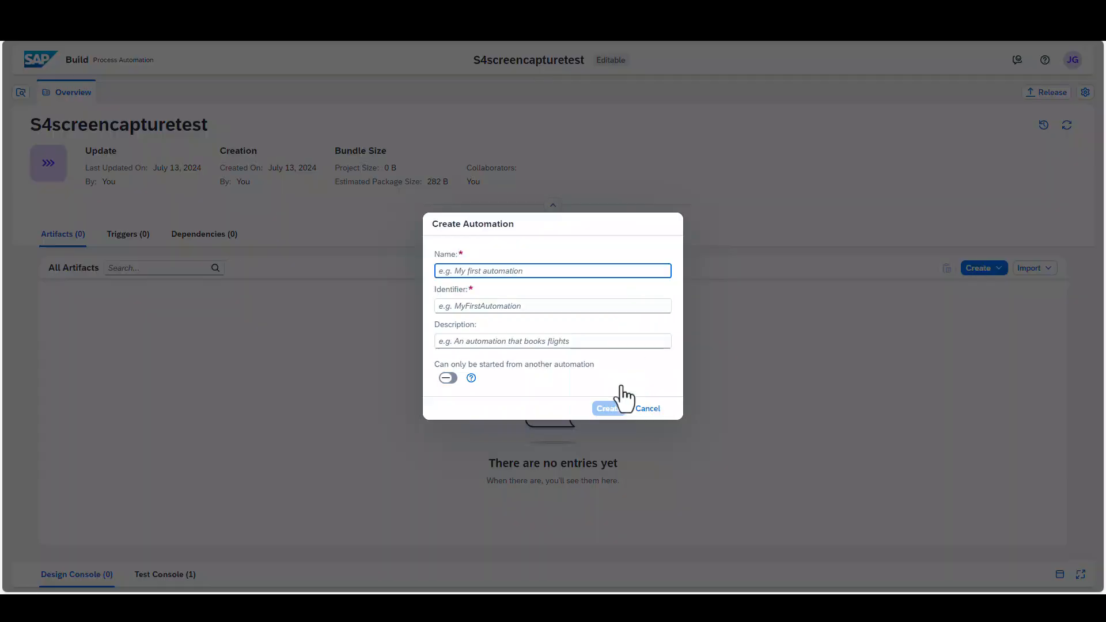
Step: Create an automation named "Create Sales Order" and close the project content overview
type("Create Sales Order")
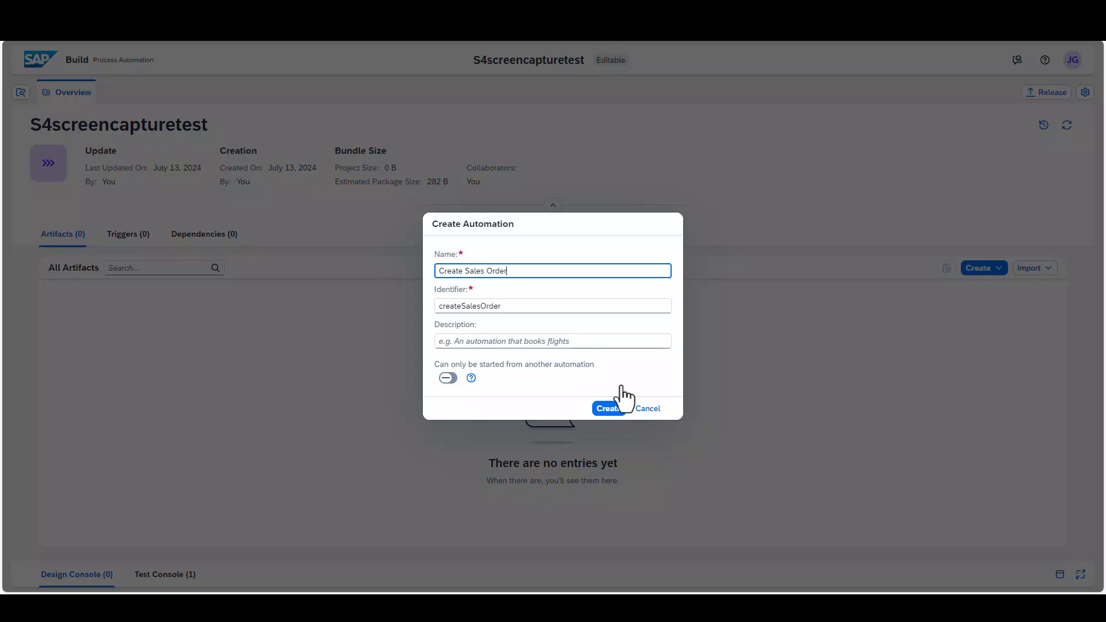
left_click(612, 413)
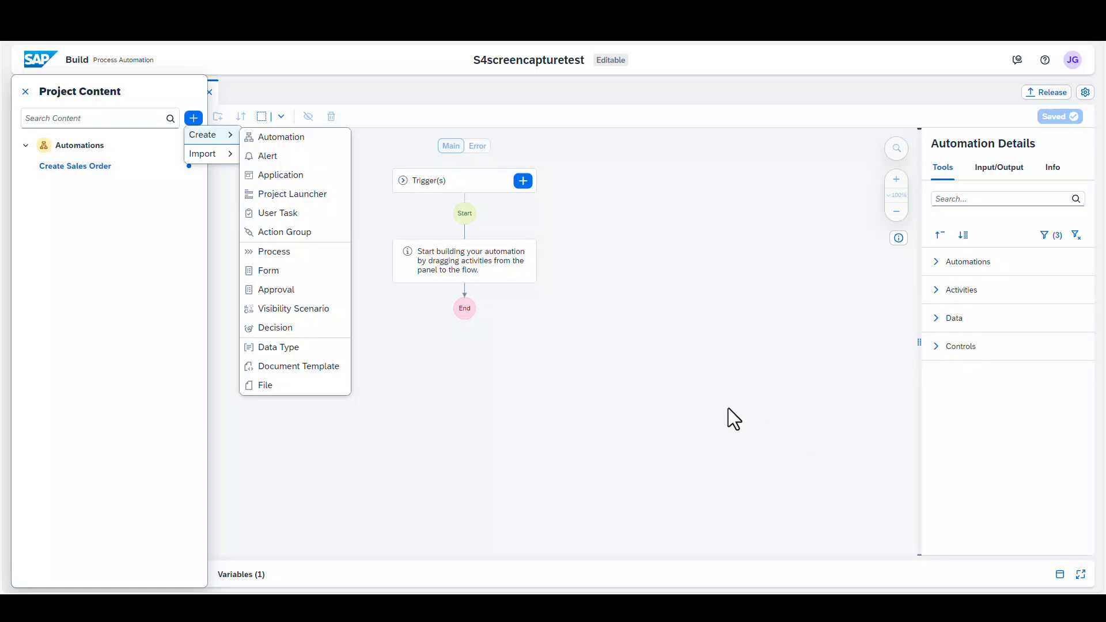
left_click(653, 412)
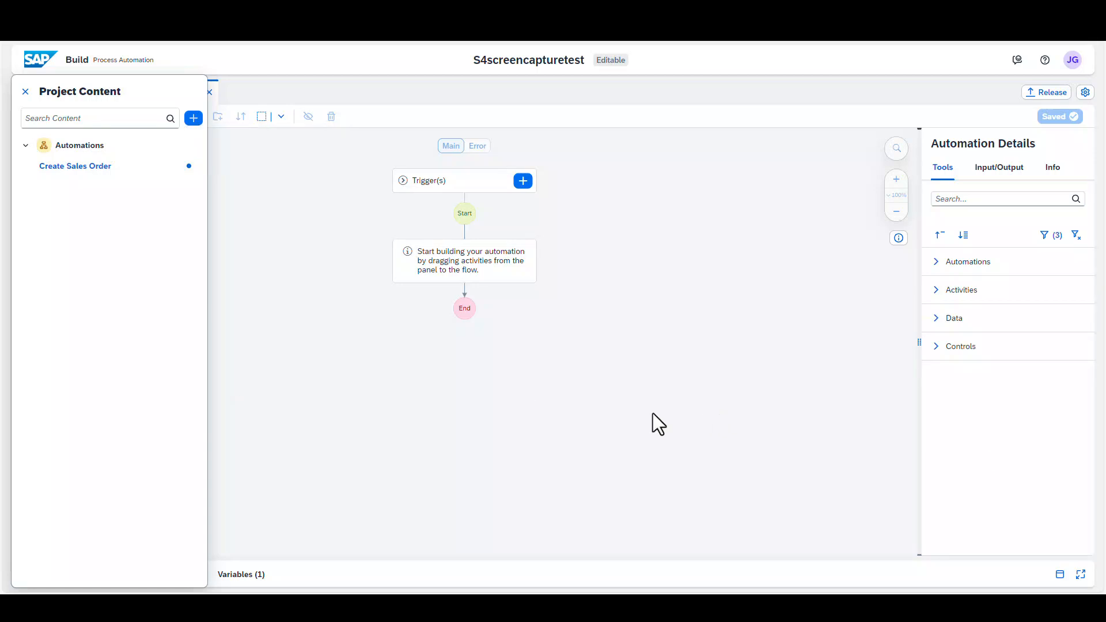
left_click(23, 90)
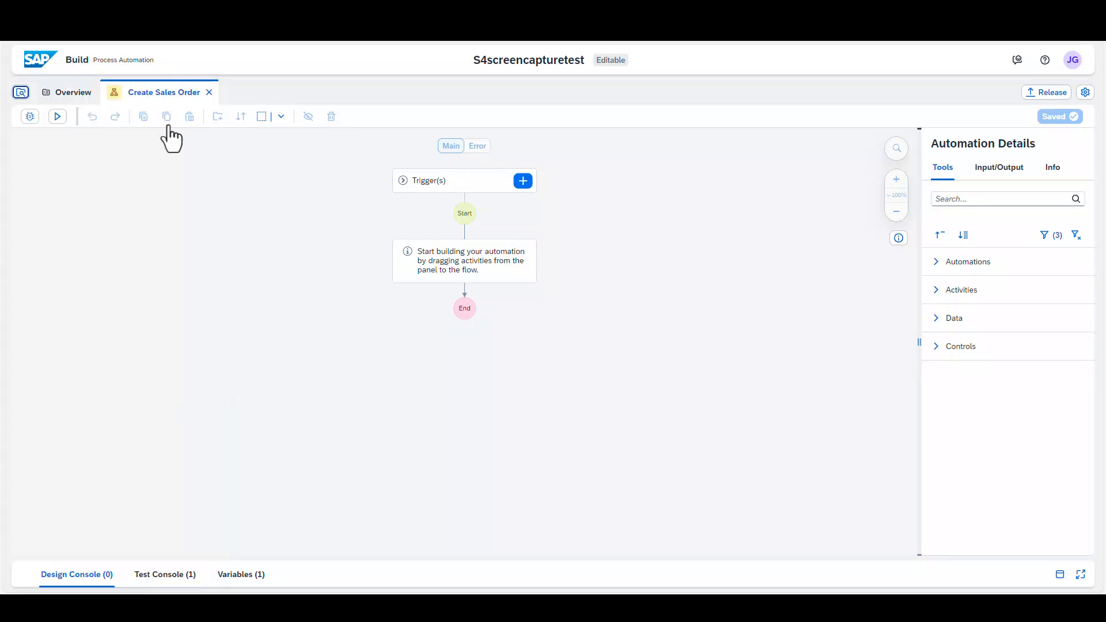
Step: Create an application artifact named "CreateSalesOrder" in the project
left_click(21, 94)
left_click(194, 118)
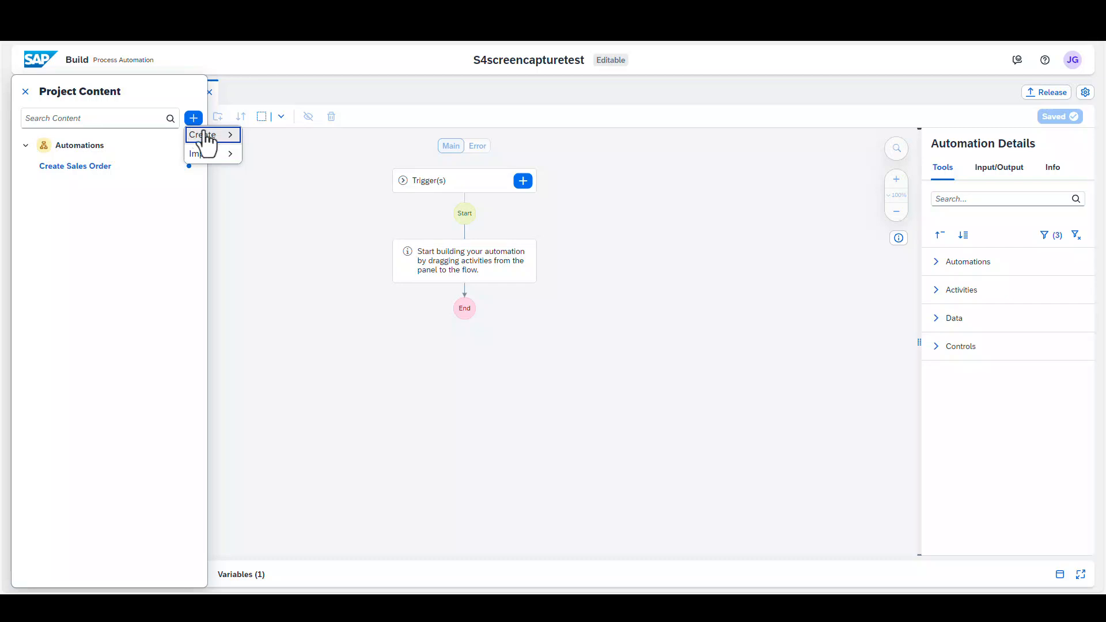
mouse_move(206, 137)
left_click(317, 178)
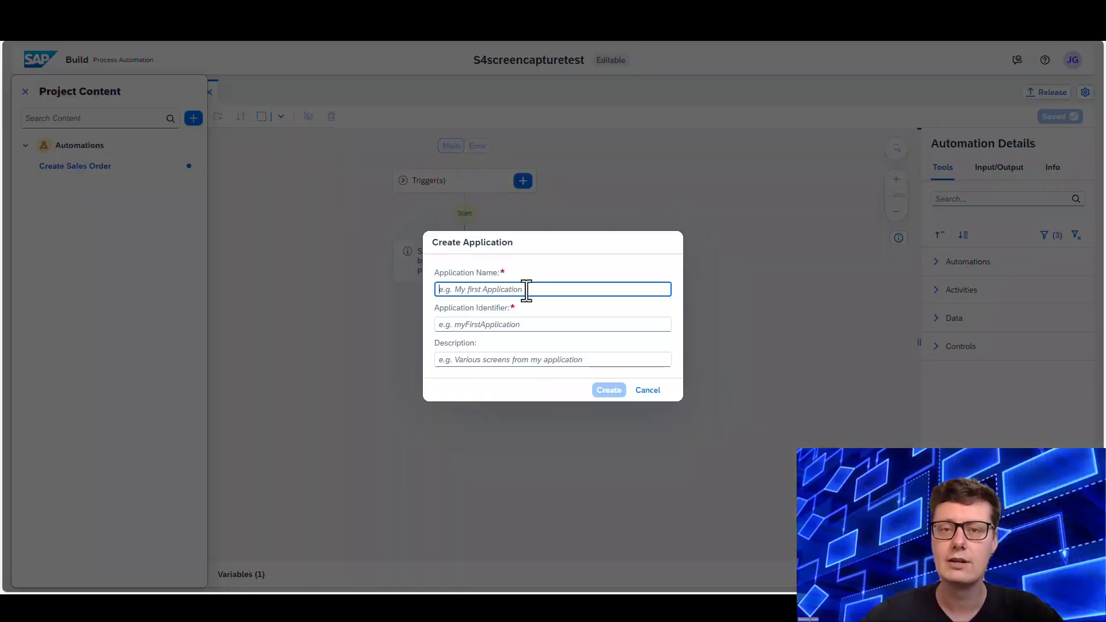
type("Crea")
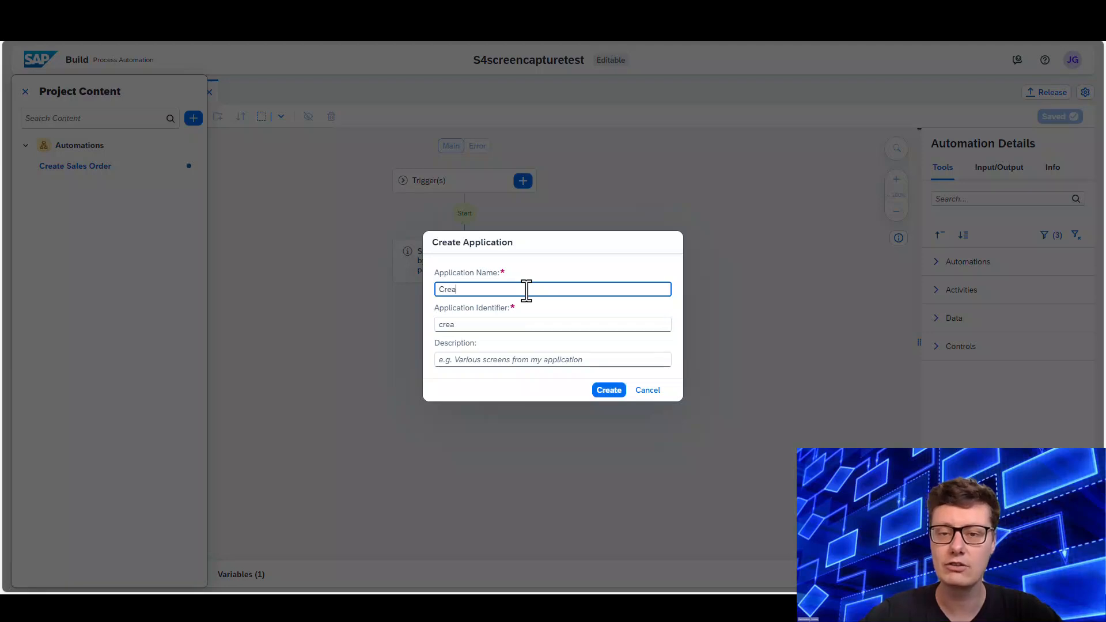
type("teSa")
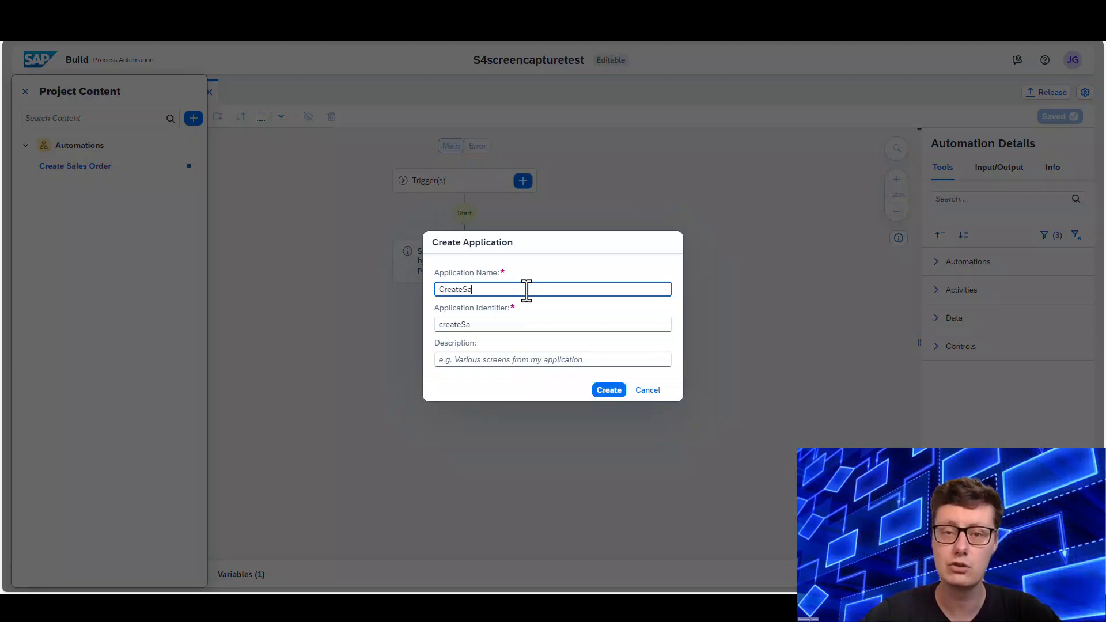
type("lesOrder")
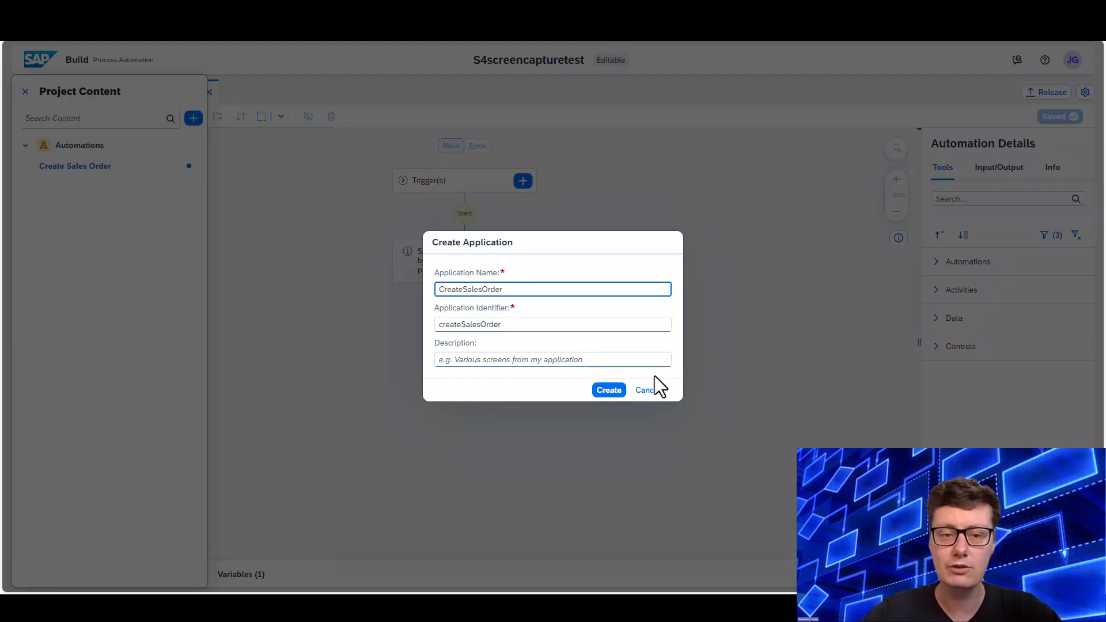
left_click(612, 393)
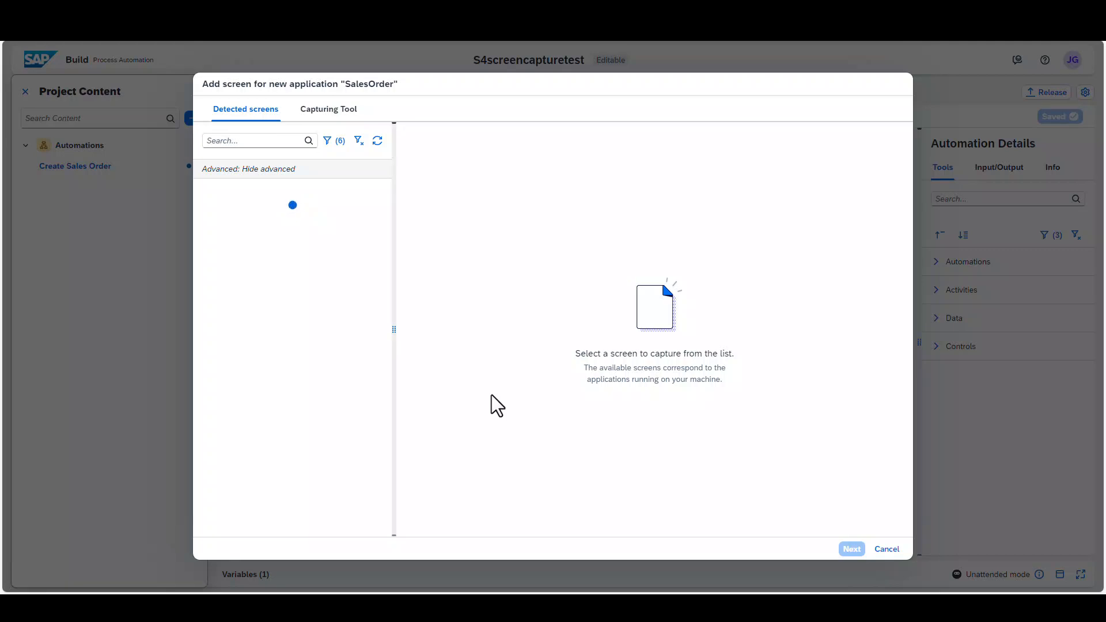
Step: Choose the detected web screen "Home" of the S/4HANA system for the new application and proceed to its capture settings
mouse_move(274, 604)
left_click(351, 537)
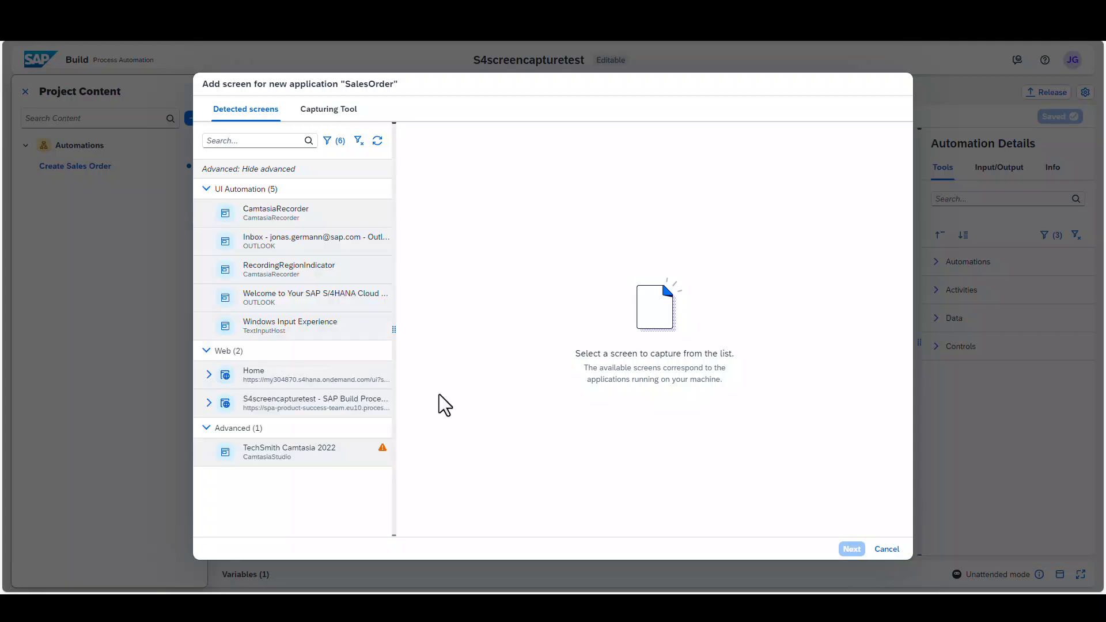
left_click(206, 191)
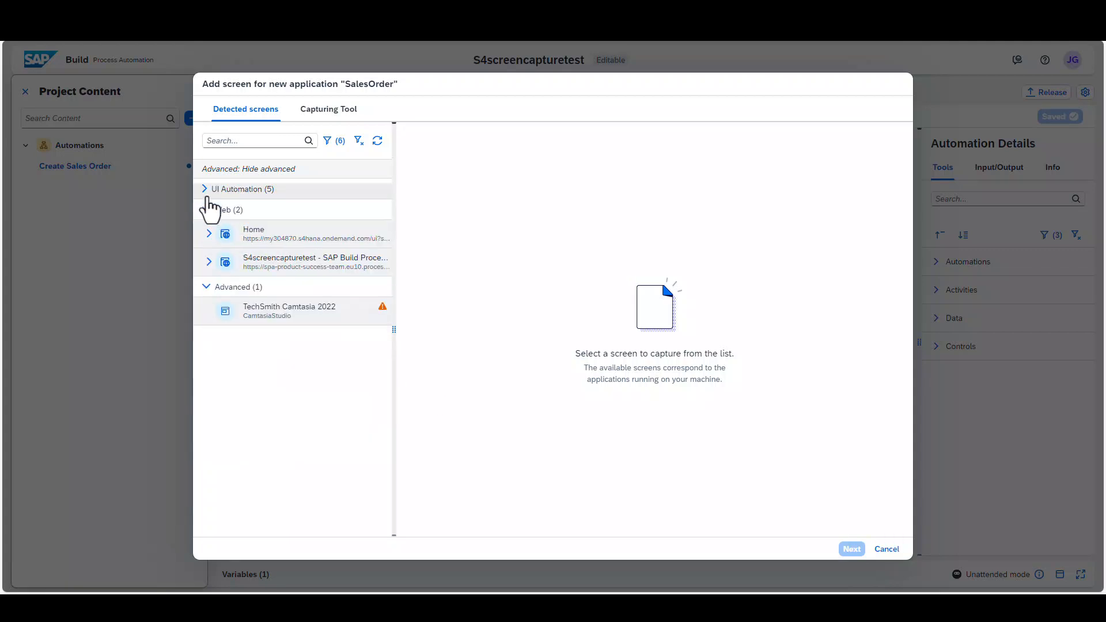
left_click(282, 240)
left_click(205, 291)
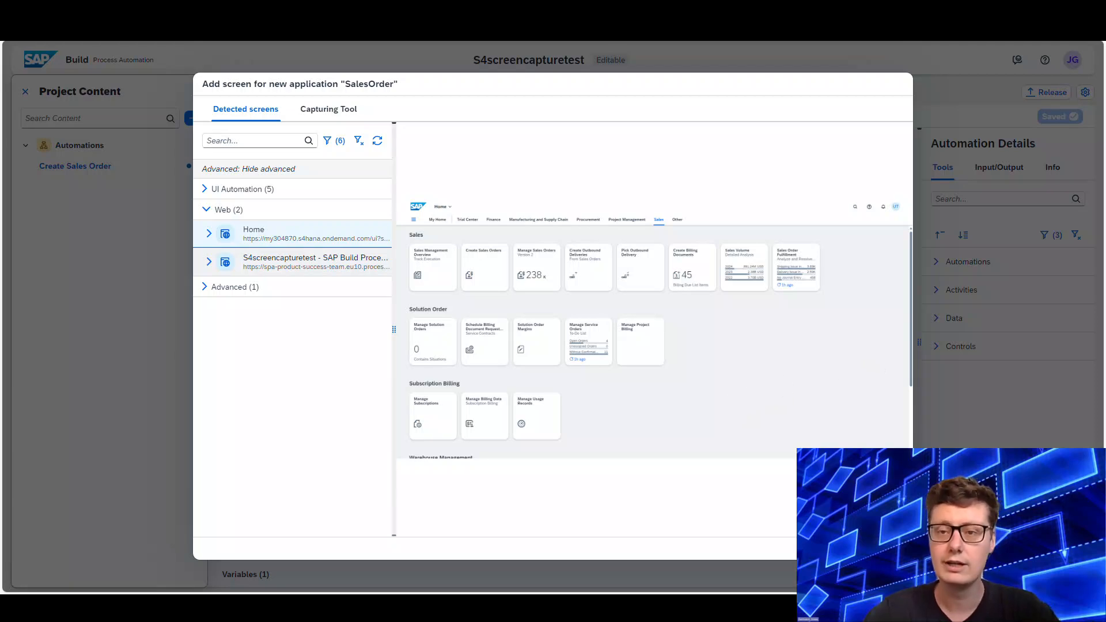
left_click(852, 549)
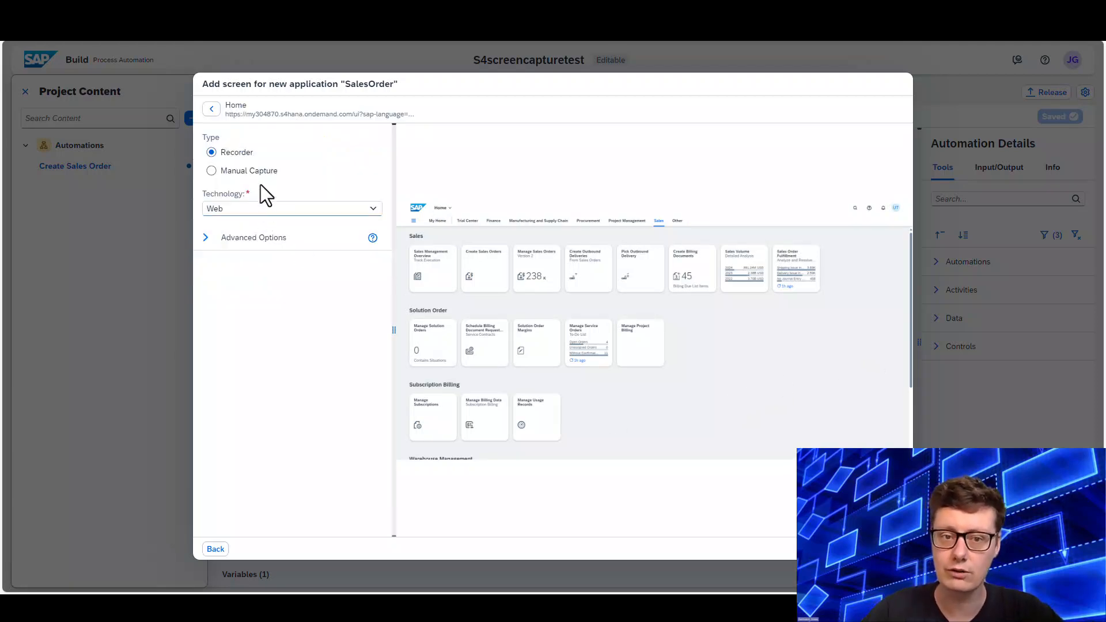
Step: Launch the Web recorder for the Home screen, move its window clear of the tiles, and start recording in Automatic capture mode
left_click(242, 236)
left_click(238, 232)
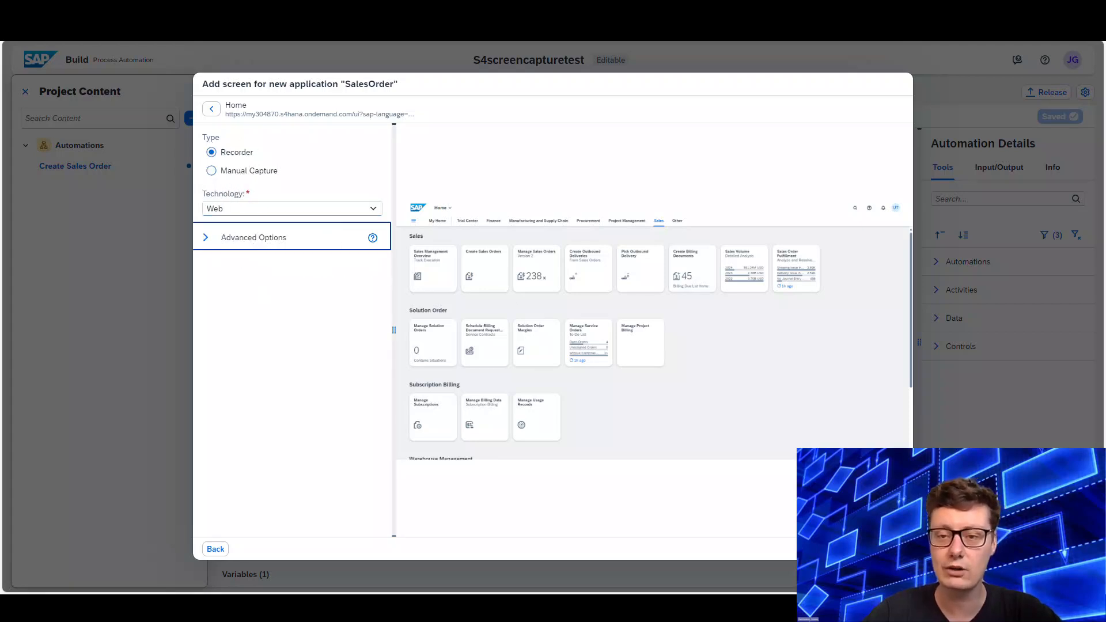
left_click(852, 549)
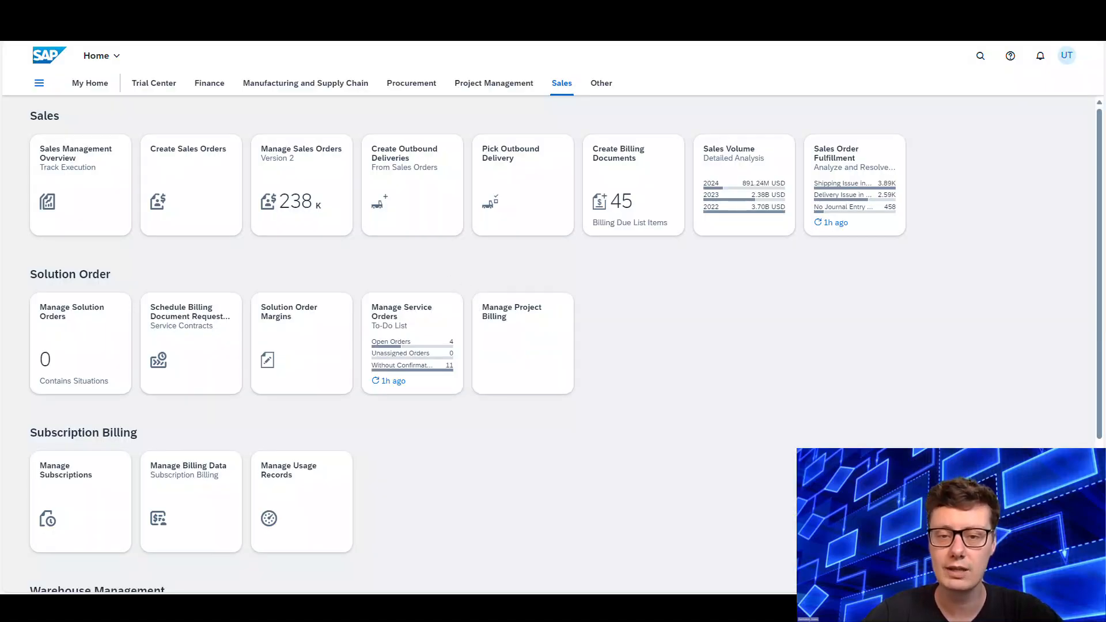
left_click_drag(945, 499, 505, 254)
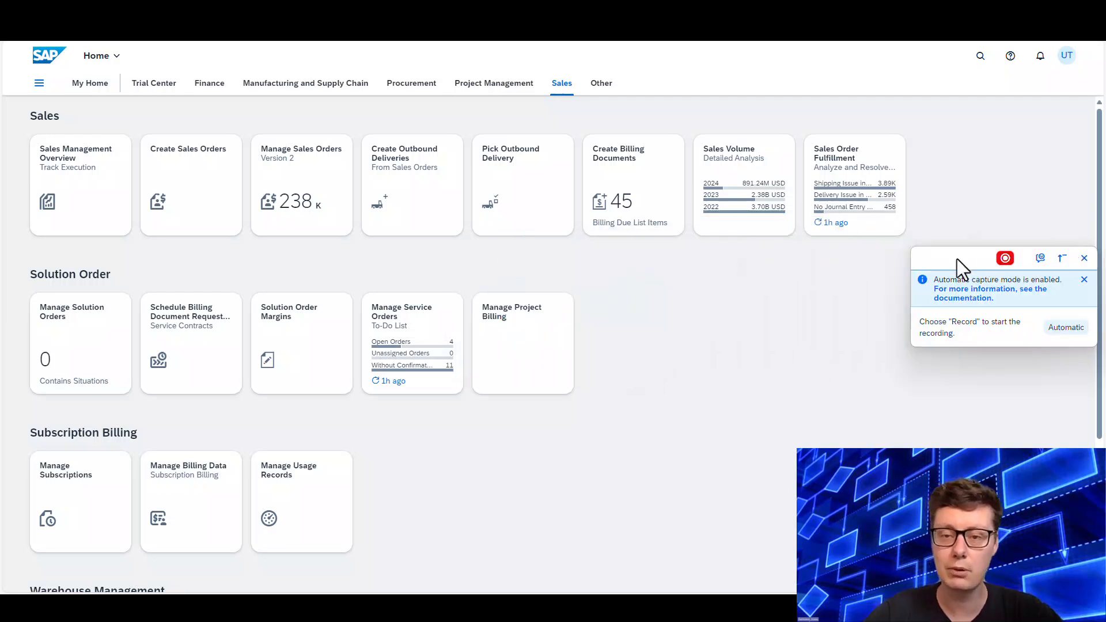
left_click_drag(956, 258, 487, 244)
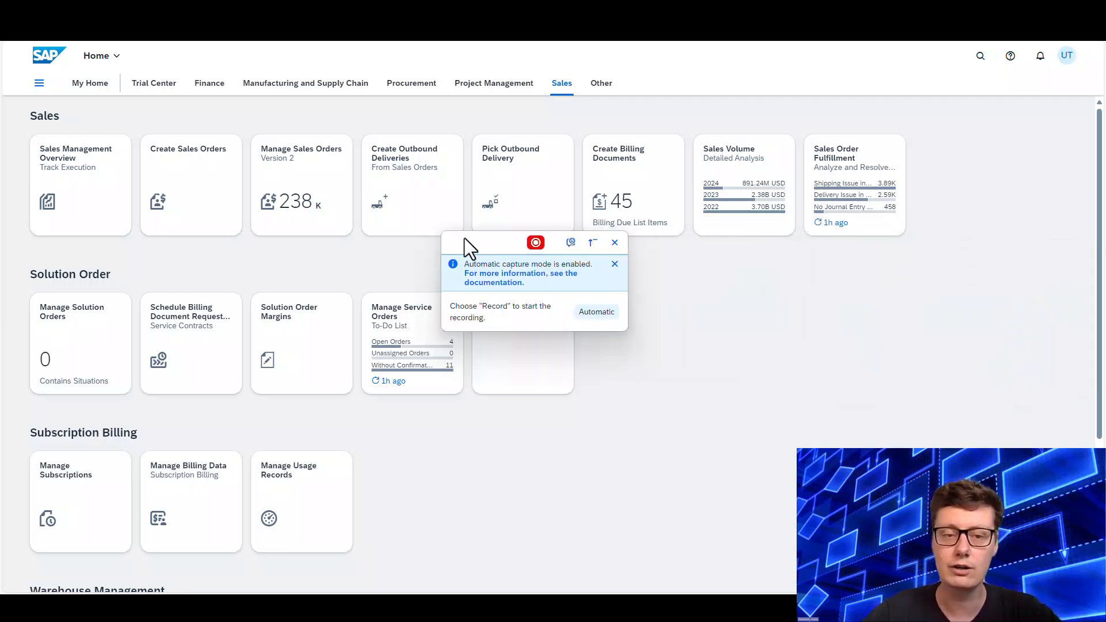
left_click(537, 244)
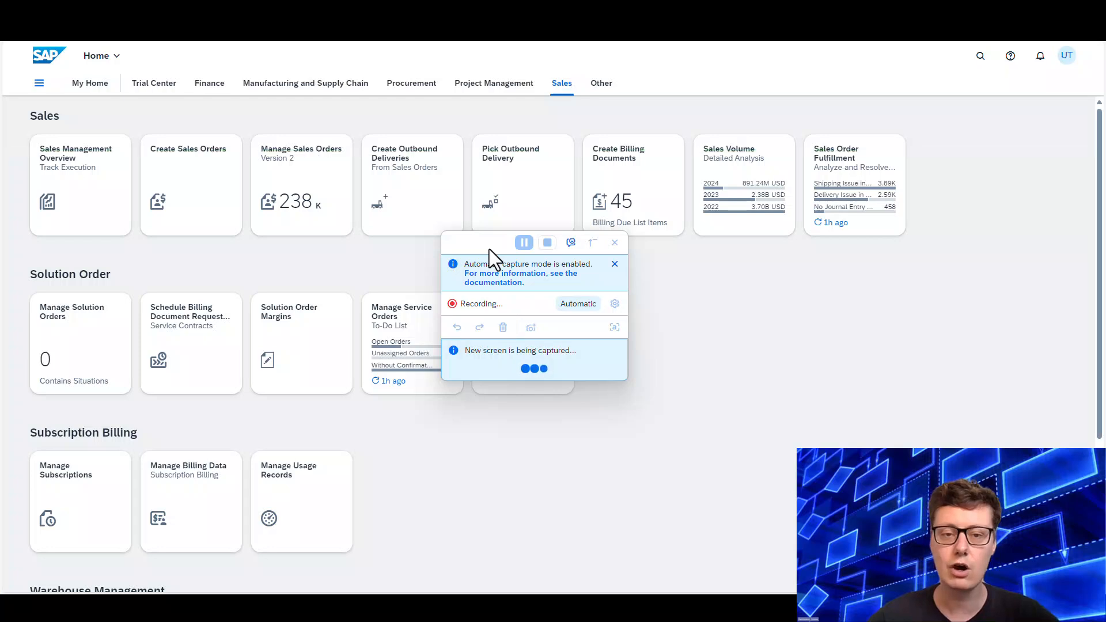
Step: Start creating a sales order of type Standard Order (OR), keeping the proposed sales organization, distribution channel and division
left_click(201, 203)
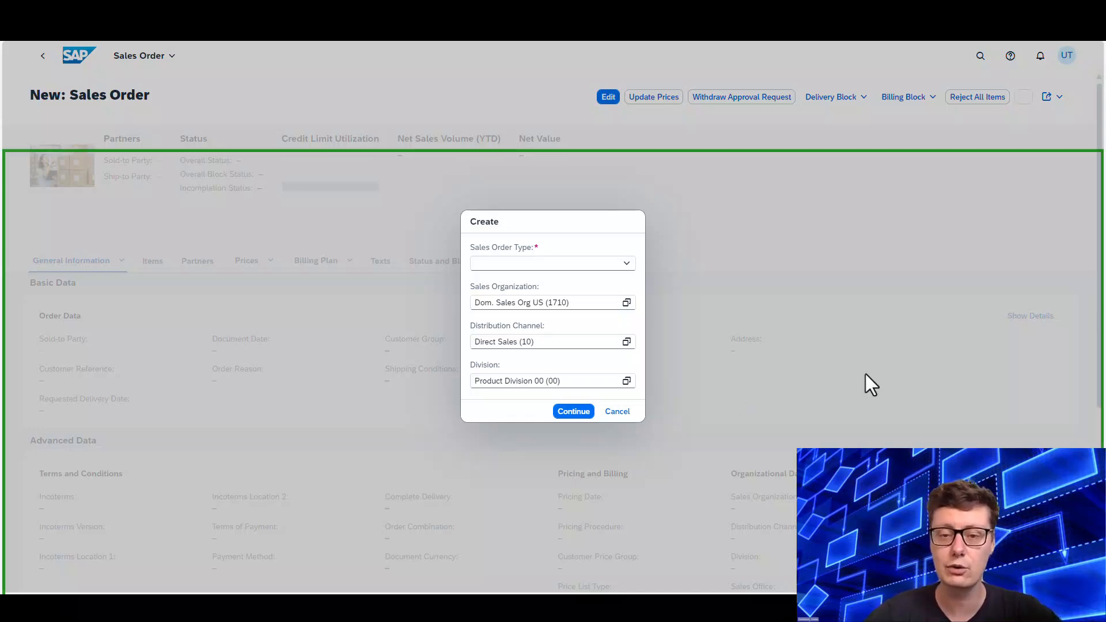
left_click(627, 263)
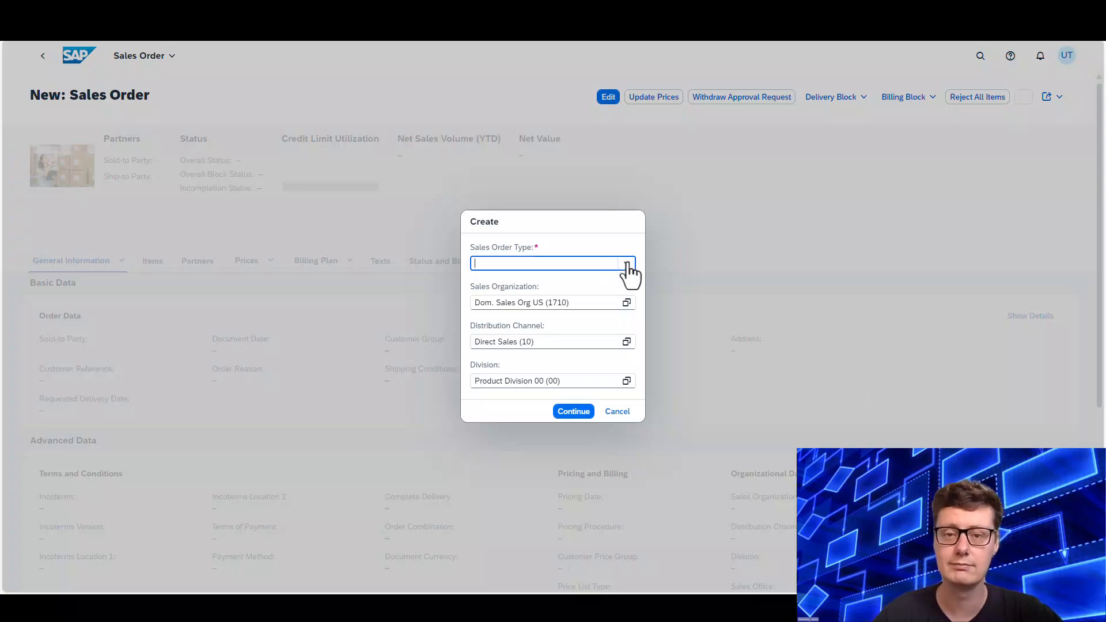
left_click(544, 341)
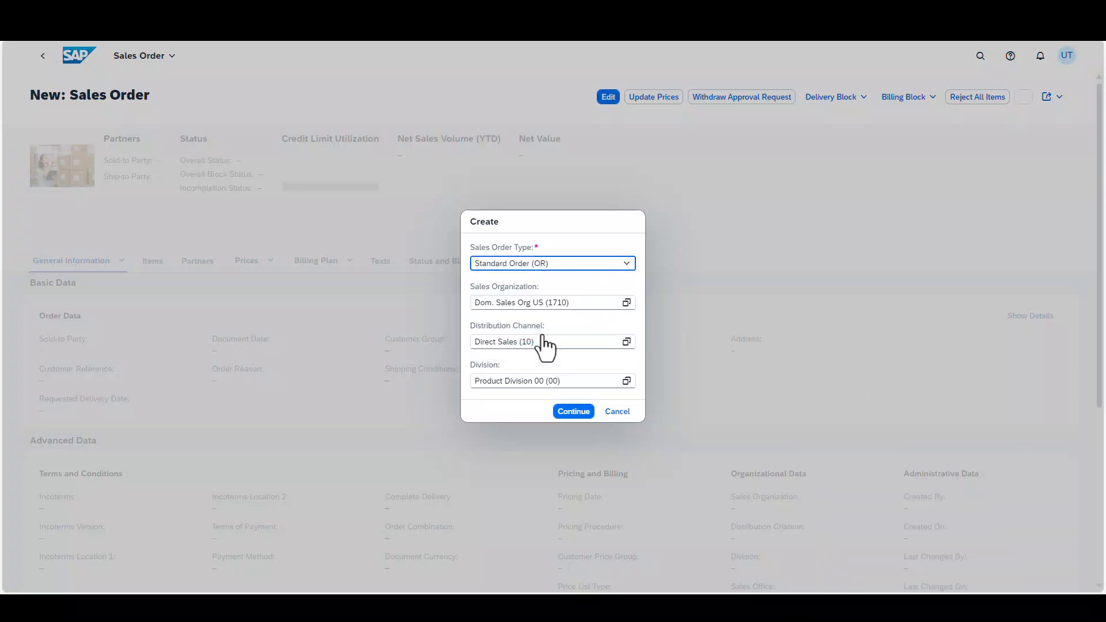
left_click(572, 412)
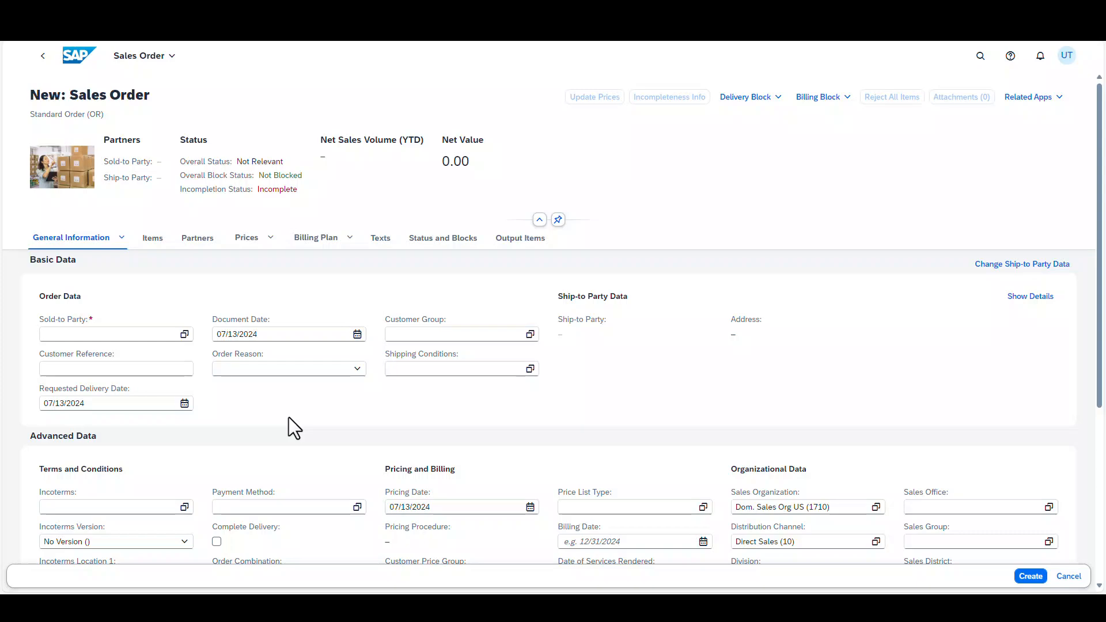
Step: Choose Silverstar Corp. as the sold-to party, save the incomplete order anyway, and dismiss the message list
left_click(184, 334)
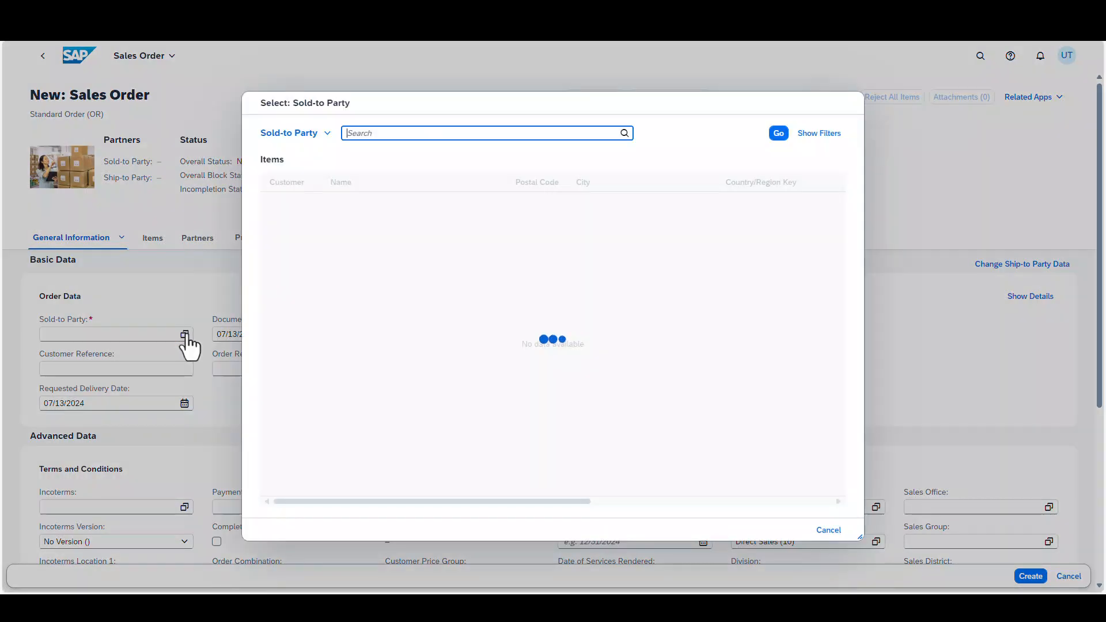
left_click(296, 225)
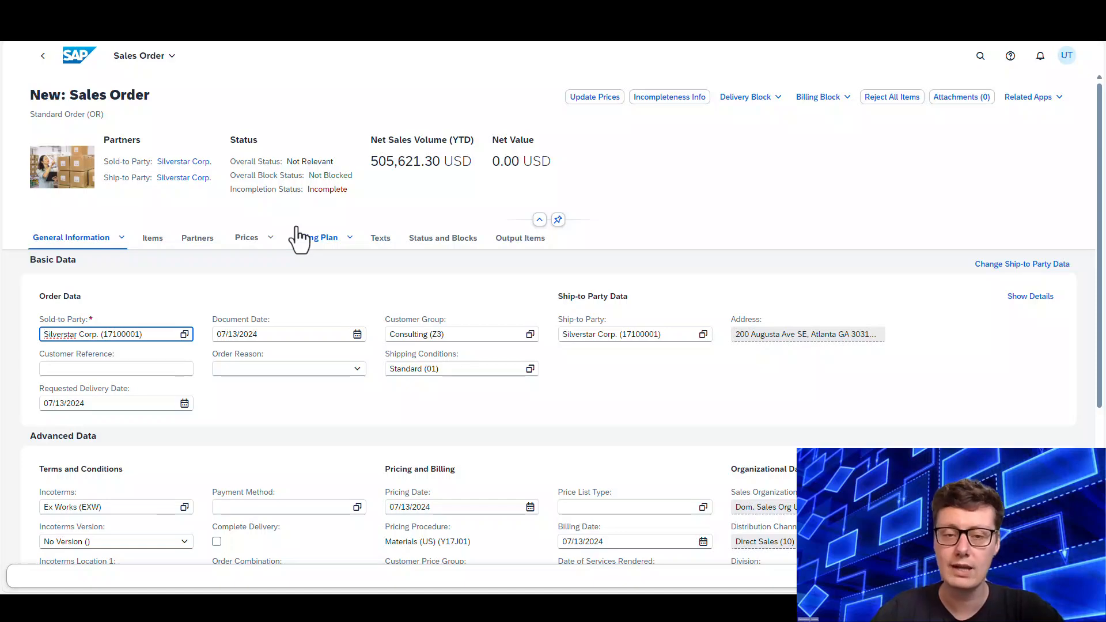
key("ctrl+s")
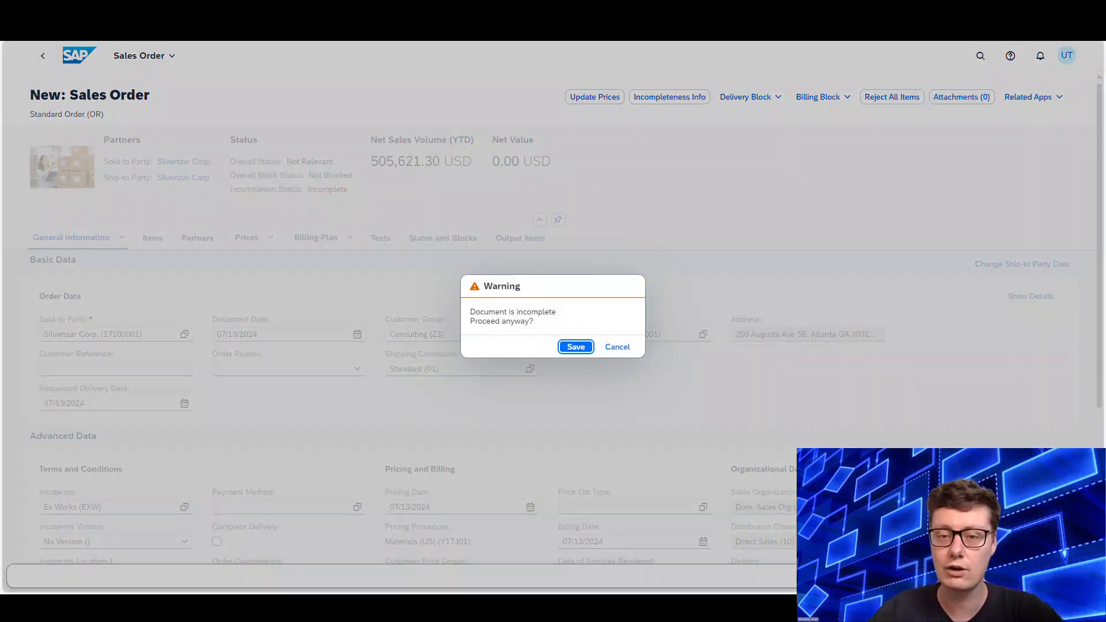
left_click(575, 348)
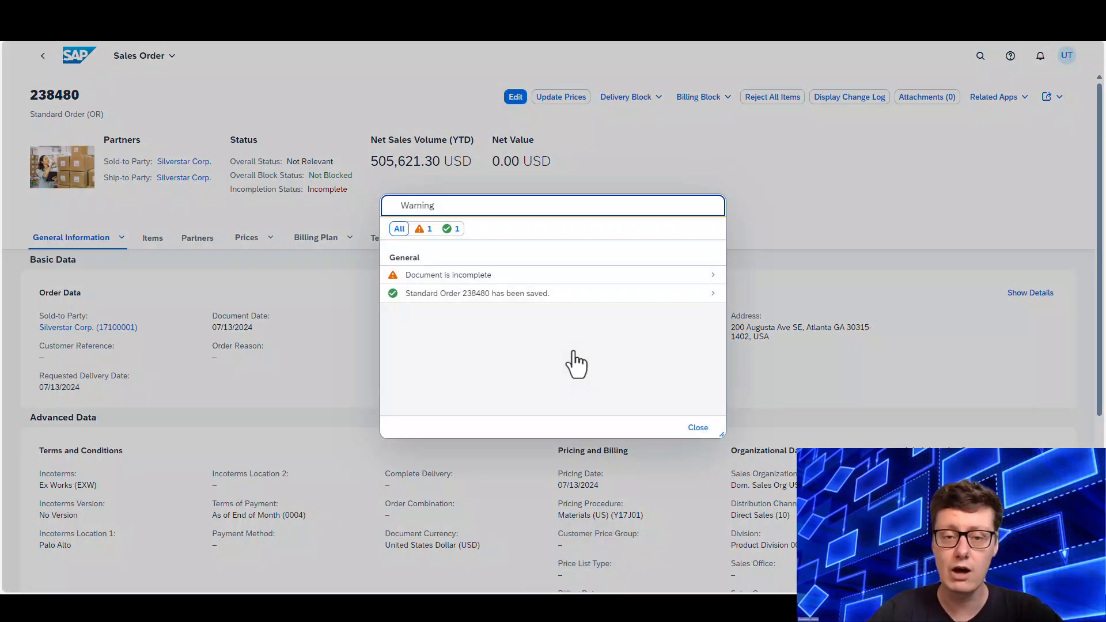
left_click(697, 427)
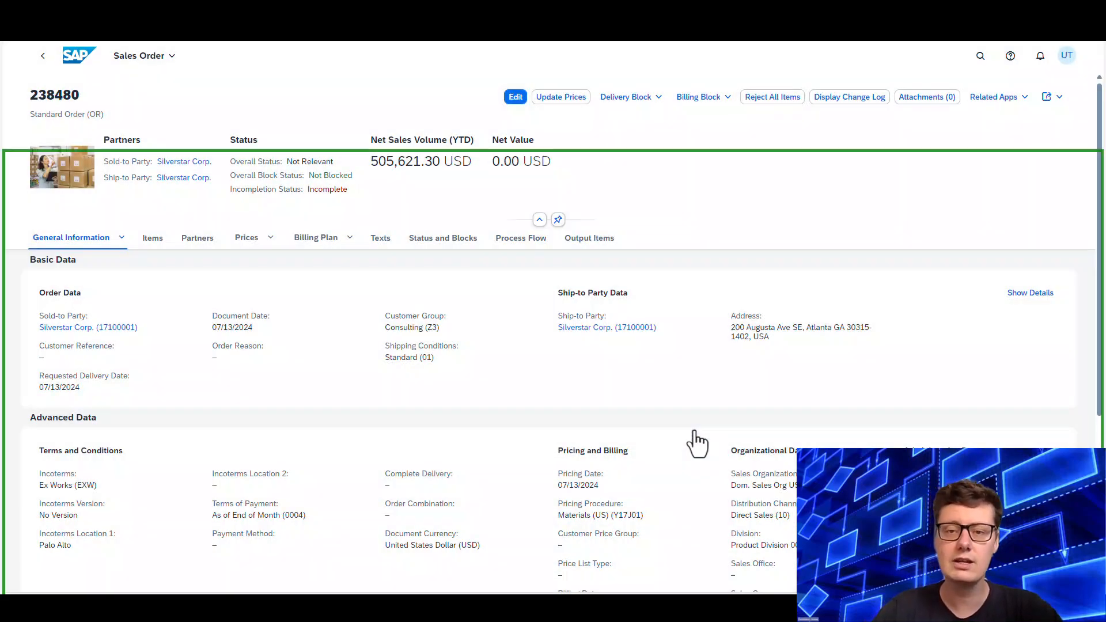
Step: Pause and stop the recording, and export it to the Cloud Studio
left_click_drag(596, 143, 267, 75)
left_click(308, 79)
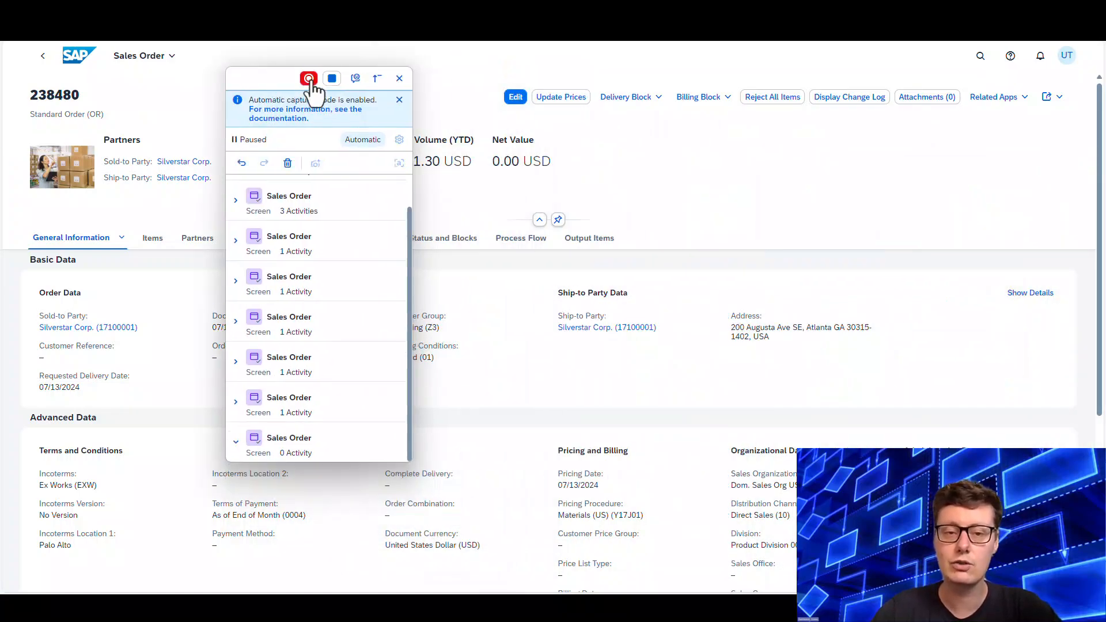
left_click(333, 81)
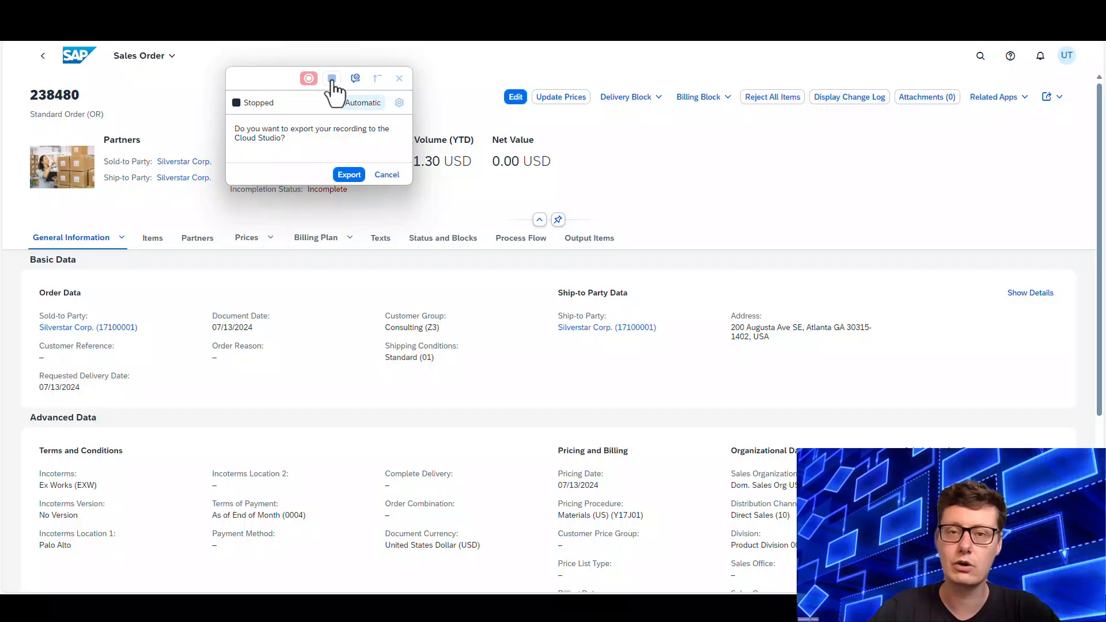
left_click(347, 175)
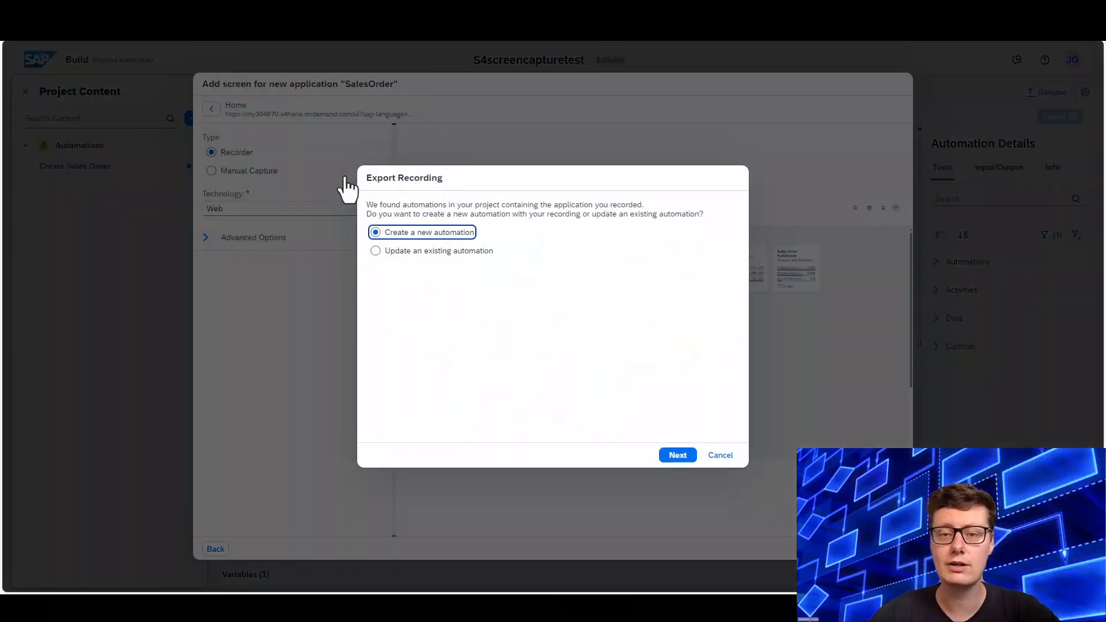
Step: Export the recording as an update of the existing "Create Sales Order" automation and complete the export
left_click(461, 253)
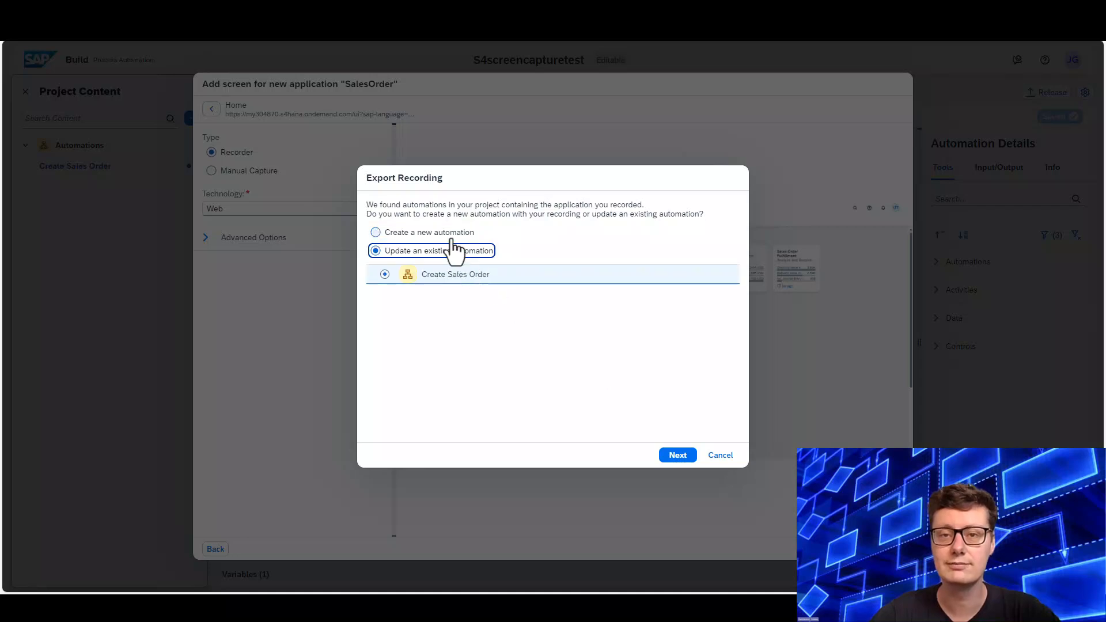
key("Up")
left_click(675, 455)
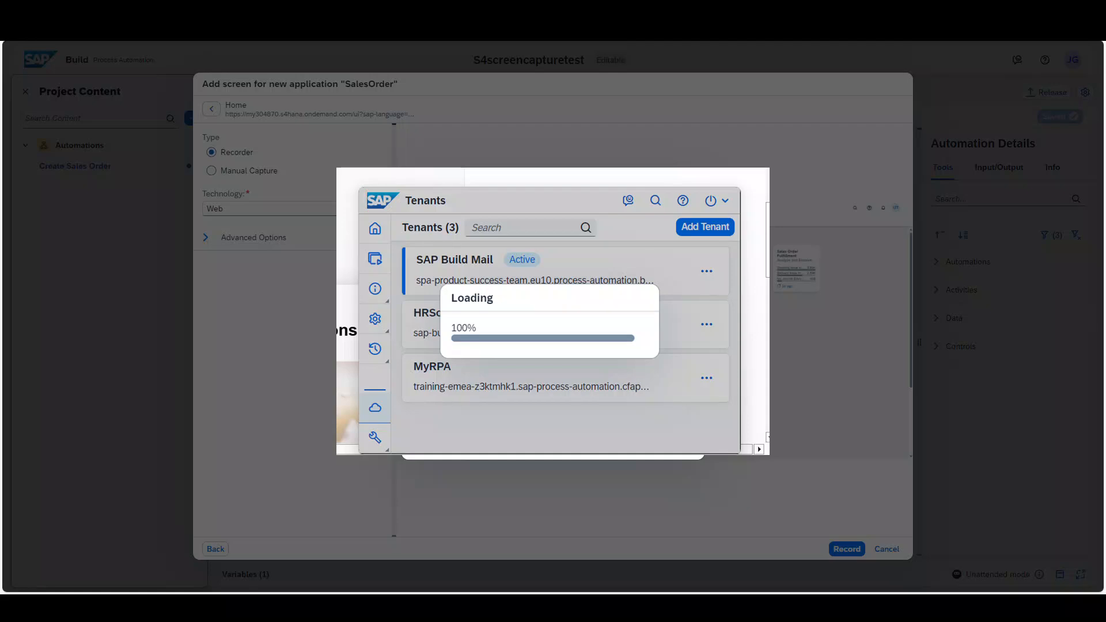
left_click(629, 452)
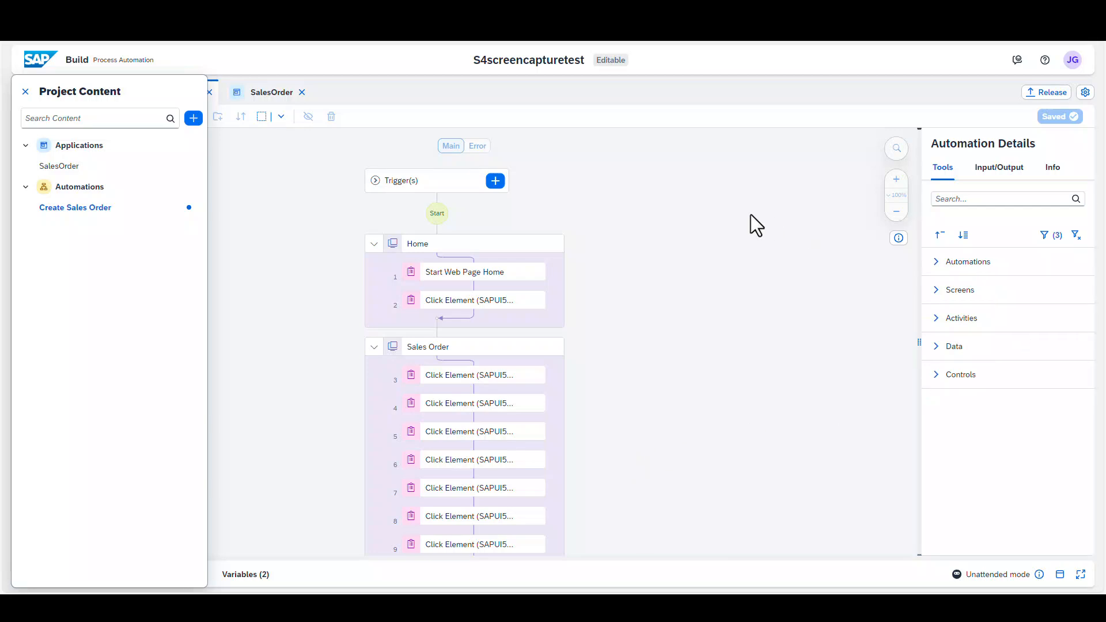
Step: Examine the recorded Home and Sales Order activities, including the parameters of Start Web Page Home and the first Sales Order click
left_click_drag(695, 296, 837, 172)
scroll(701, 316, "down", 6)
scroll(696, 320, "up", 7)
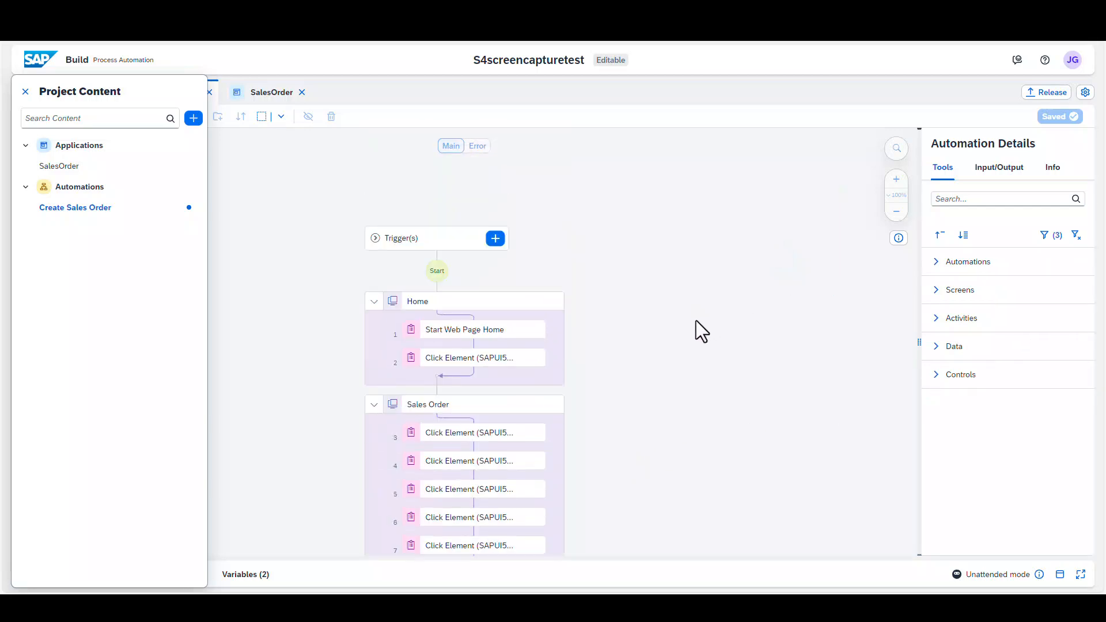
left_click(466, 310)
left_click(459, 333)
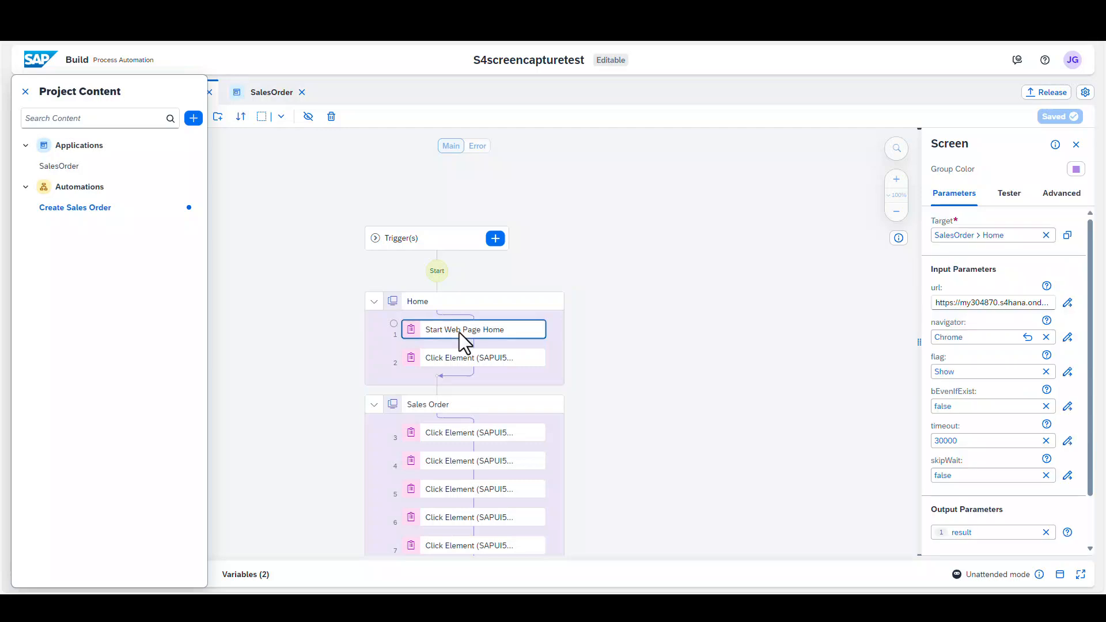
left_click(447, 433)
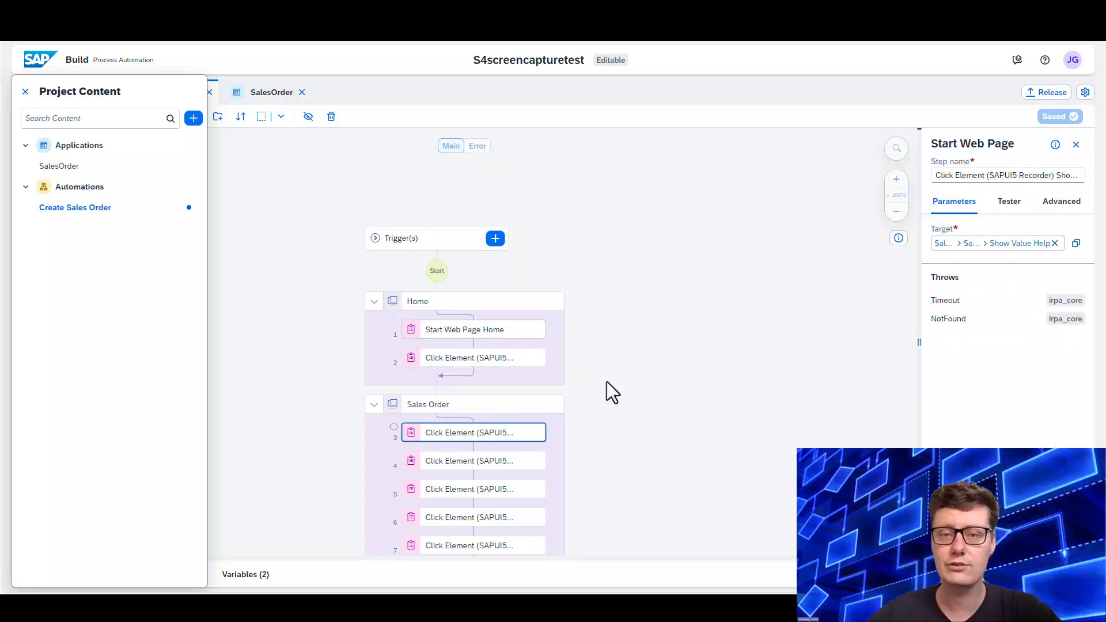
scroll(611, 382, "down", 2)
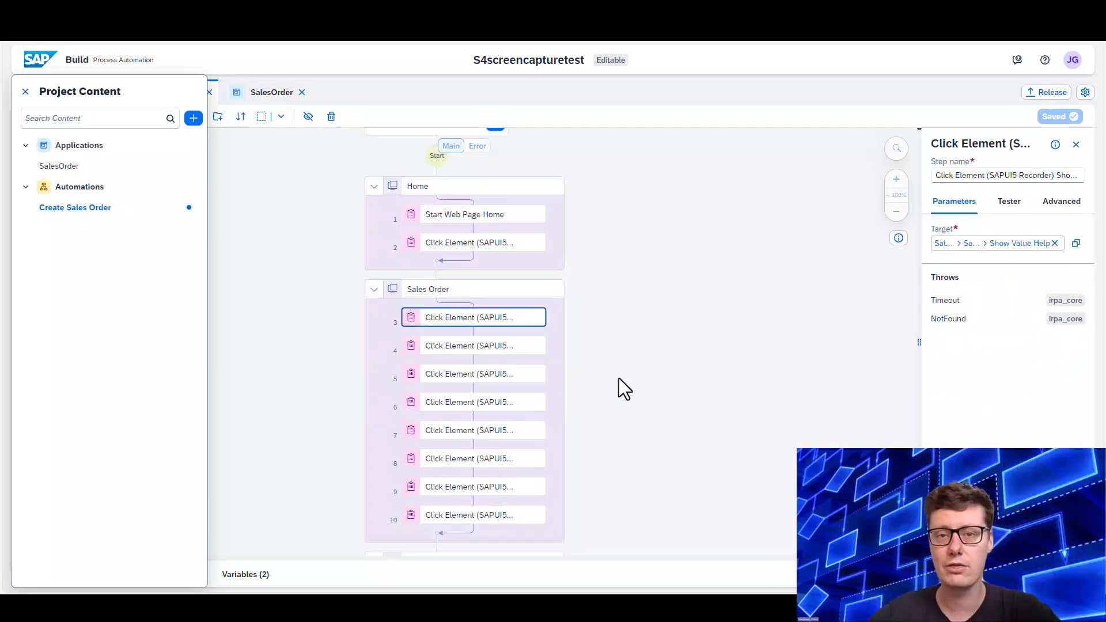
Step: Hide the project content, run a test of the "Create Sales Order" automation, and switch to the Manage Sales Orders browser window
left_click(25, 92)
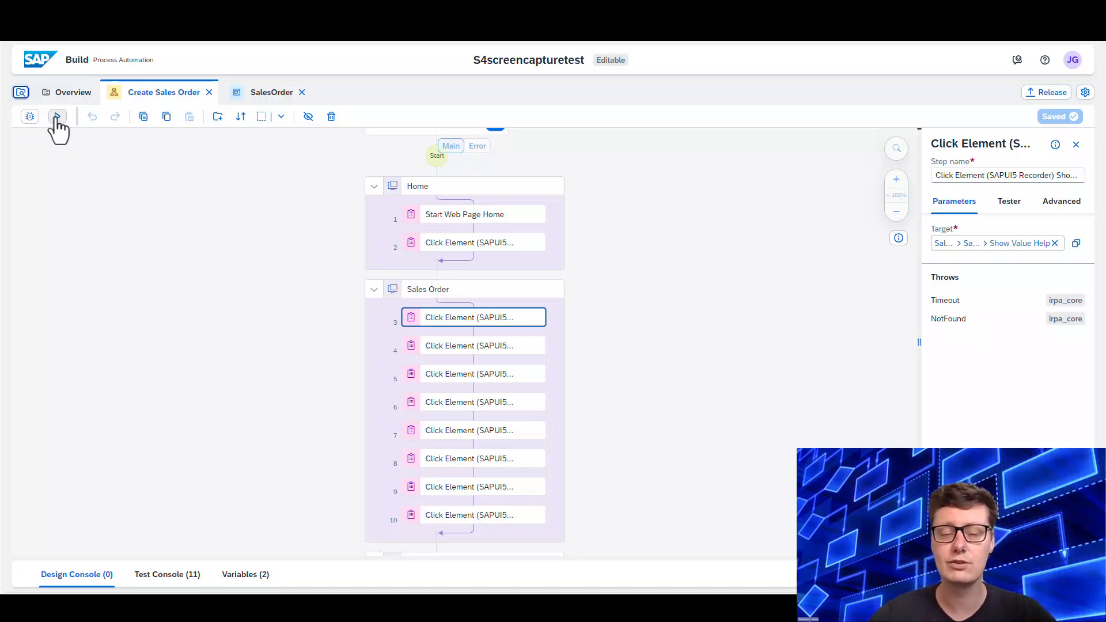
left_click(57, 118)
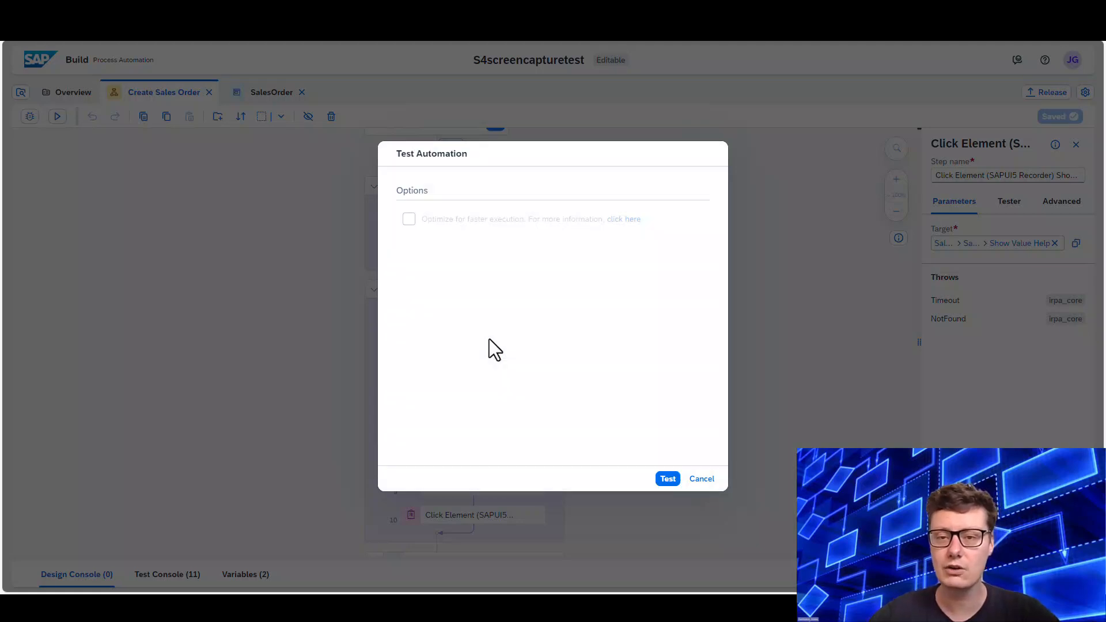
left_click(662, 481)
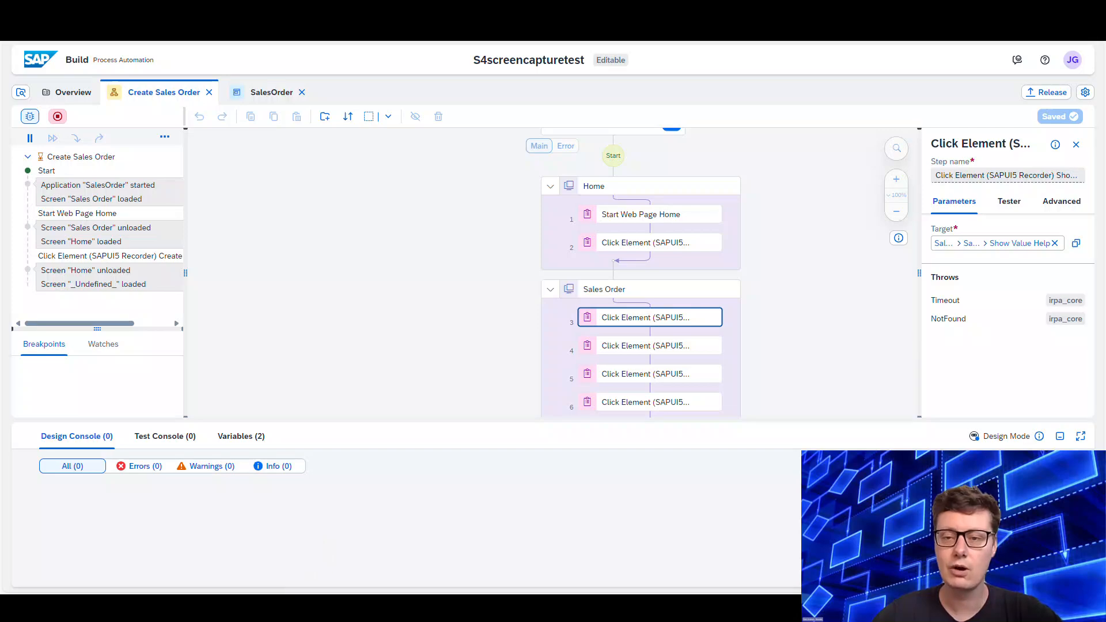
mouse_move(274, 608)
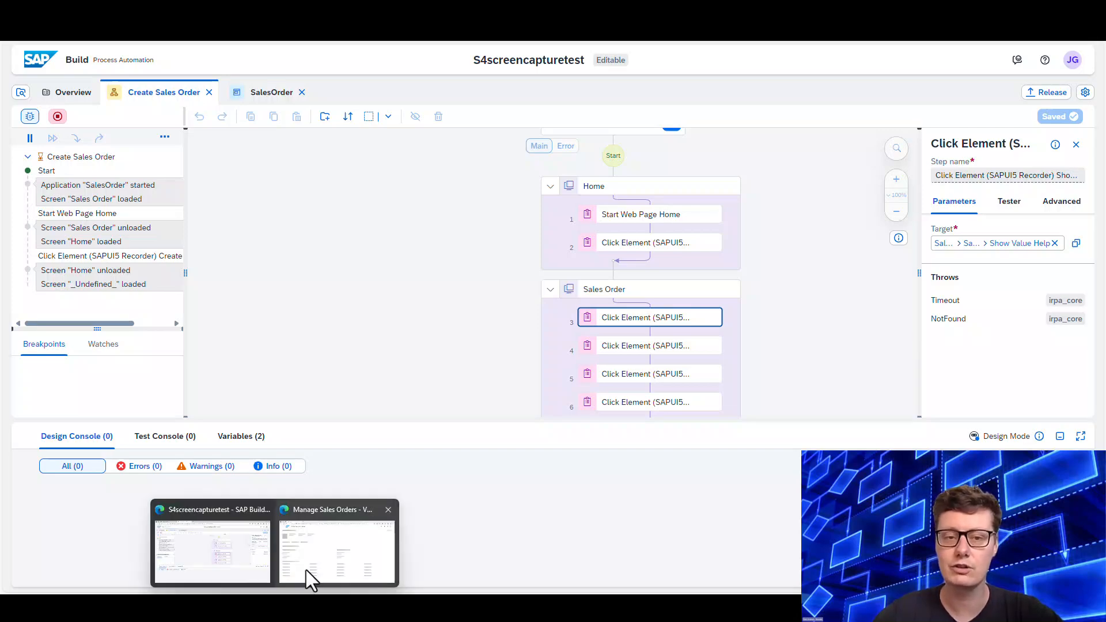
mouse_move(310, 565)
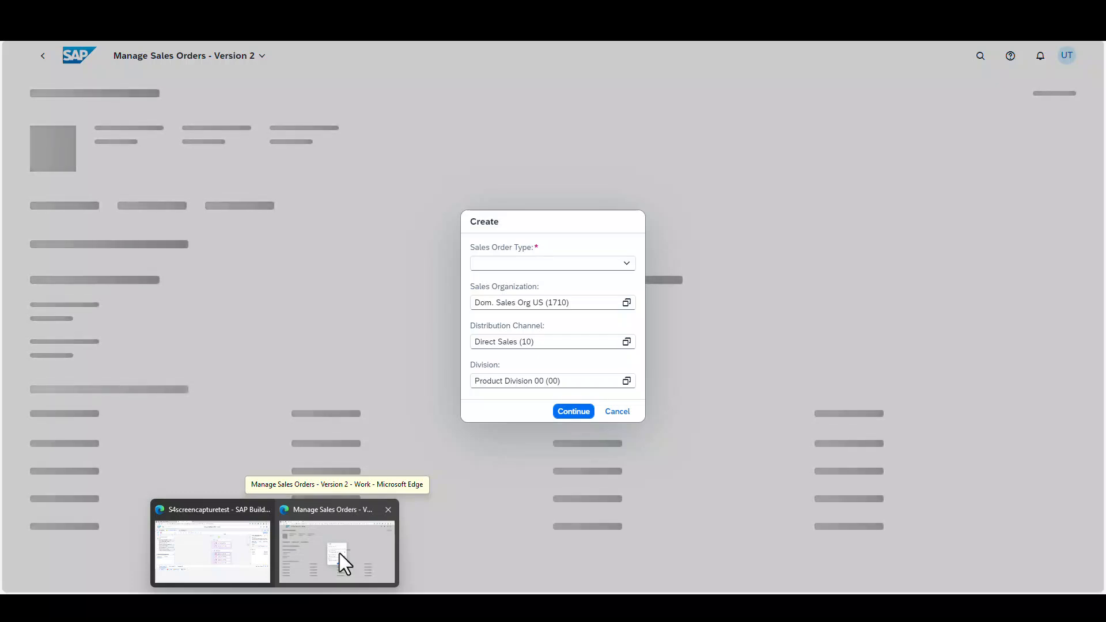
left_click(340, 553)
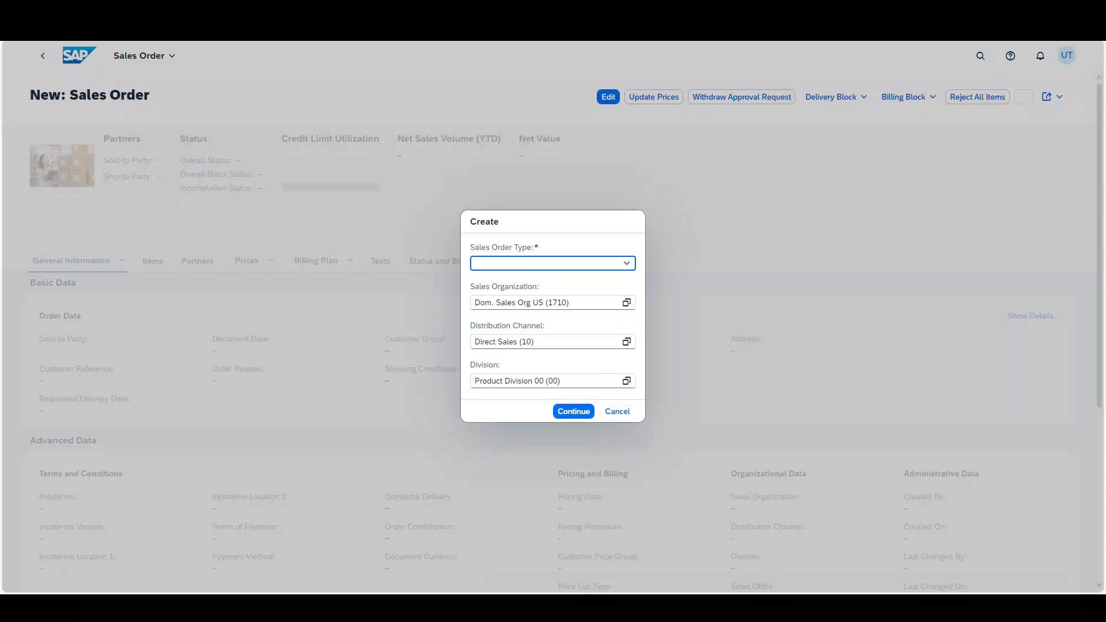
Step: Watch the test run choose Standard Order (OR) and Silverstar Corp. as sold-to party and save the new sales order
key("F4")
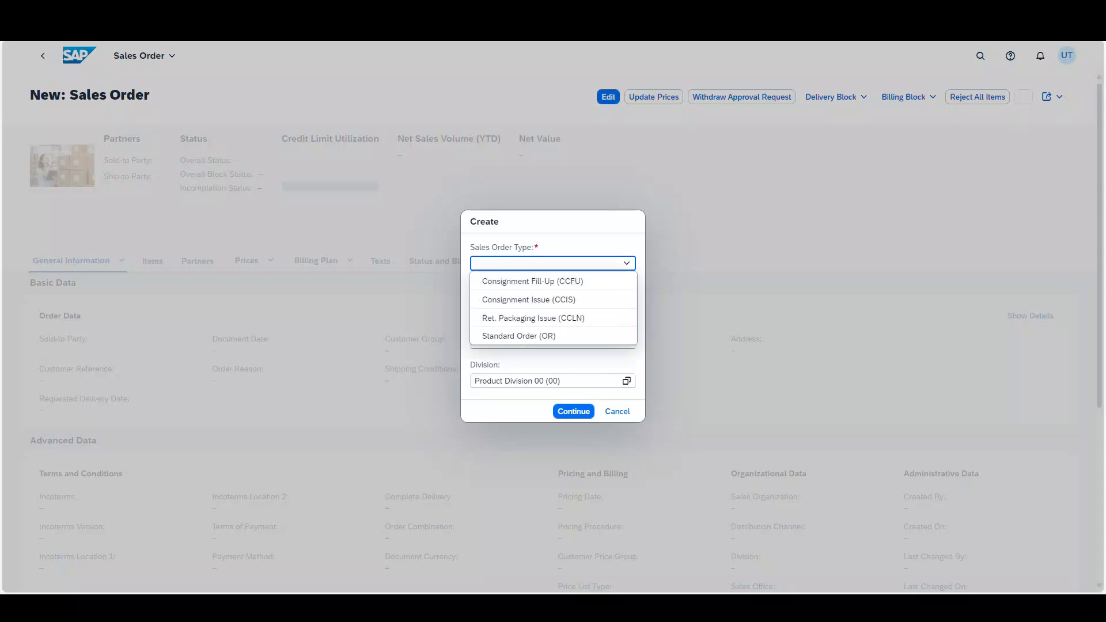
left_click(519, 336)
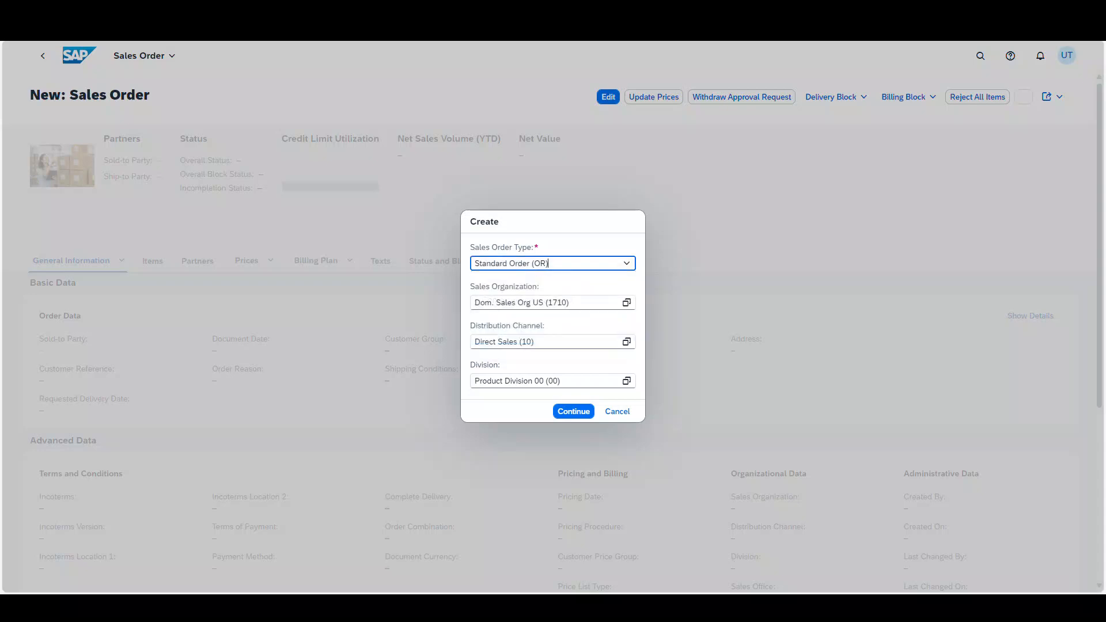
key("Return")
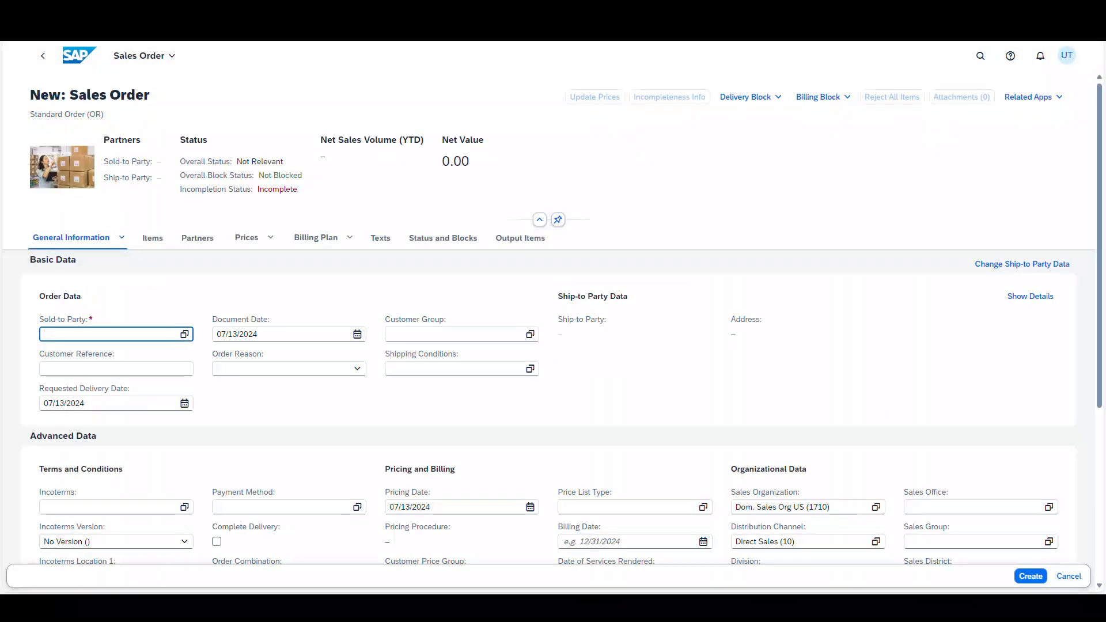
key("F4")
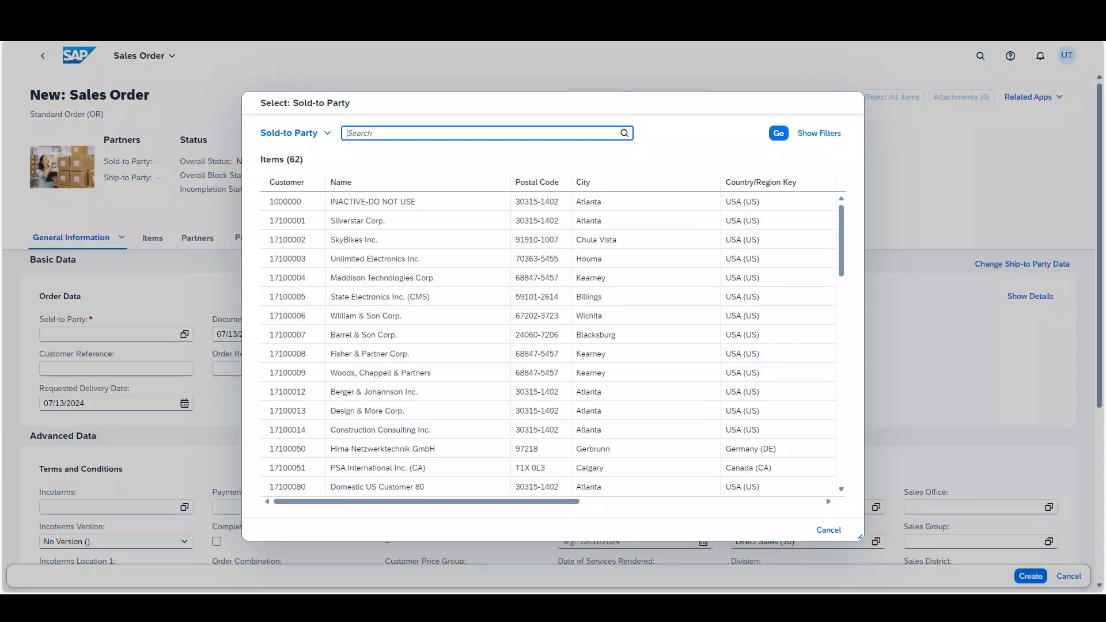
left_click(357, 220)
key("ctrl+s")
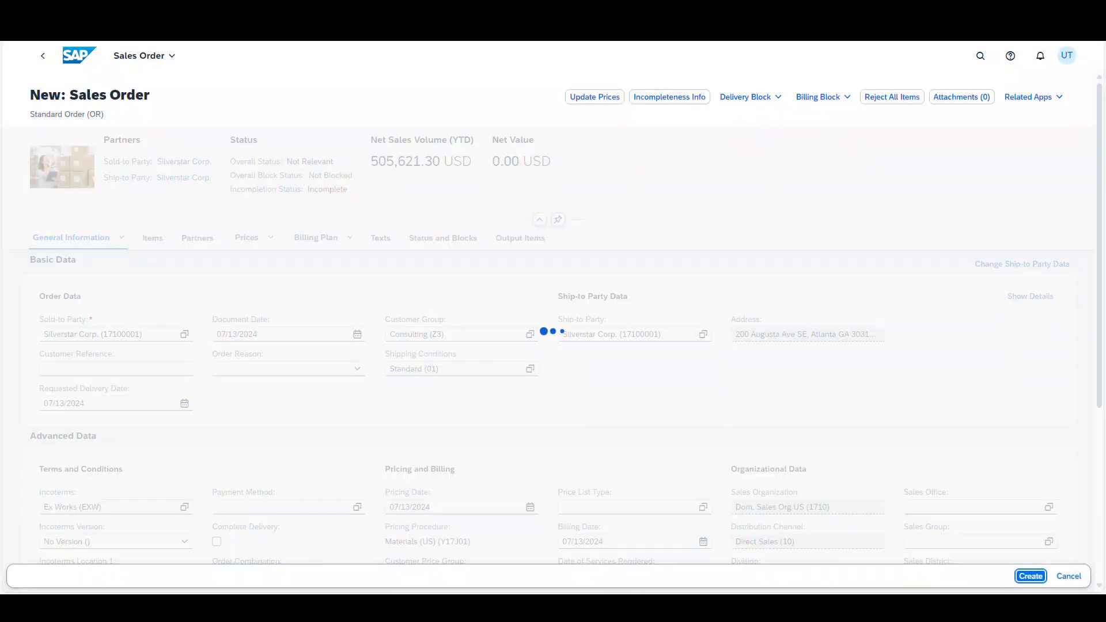
key("Return")
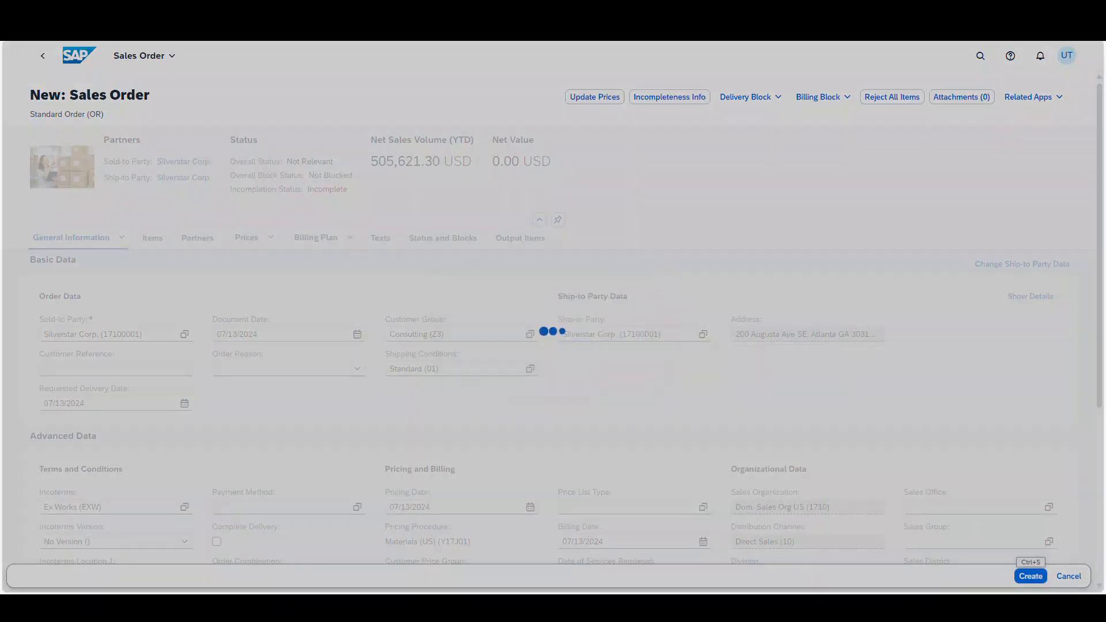